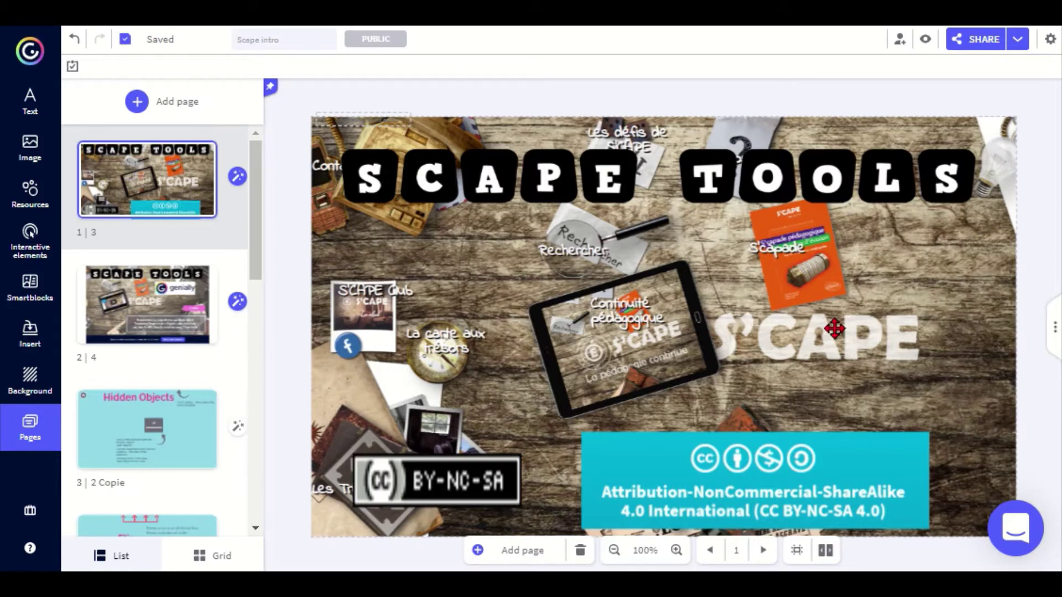
Open page 2 of the Scape intro presentation, which holds the Scape Tools title, video and menu.
{"action": "left_click", "coordinate": [159, 332]}
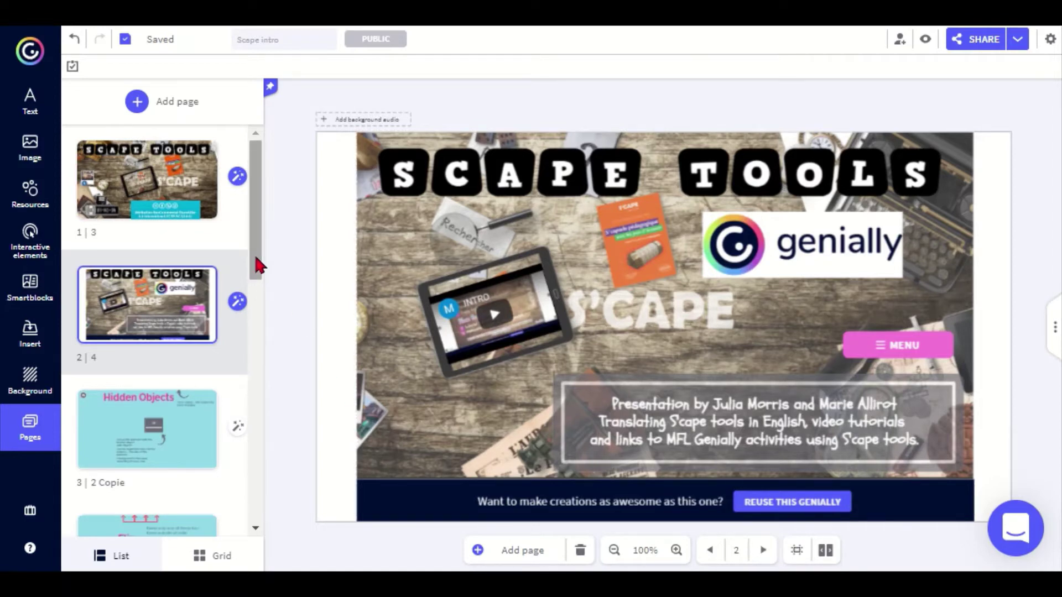
{"action": "left_click", "coordinate": [151, 109]}
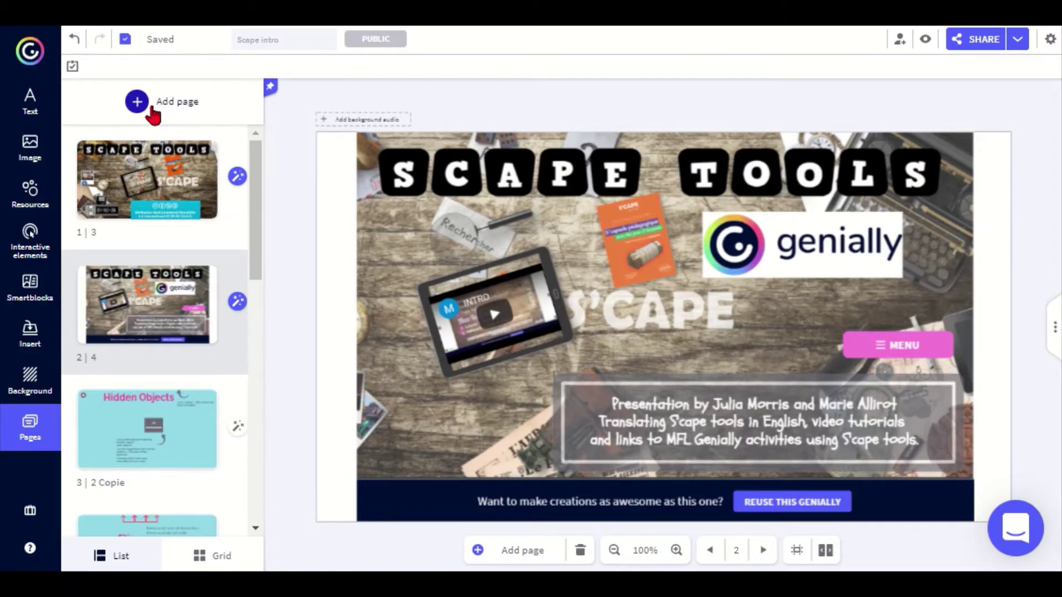
Add the '2 Copie' Hidden Objects page from the Scape intro creation in My creations.
{"action": "left_click", "coordinate": [151, 109]}
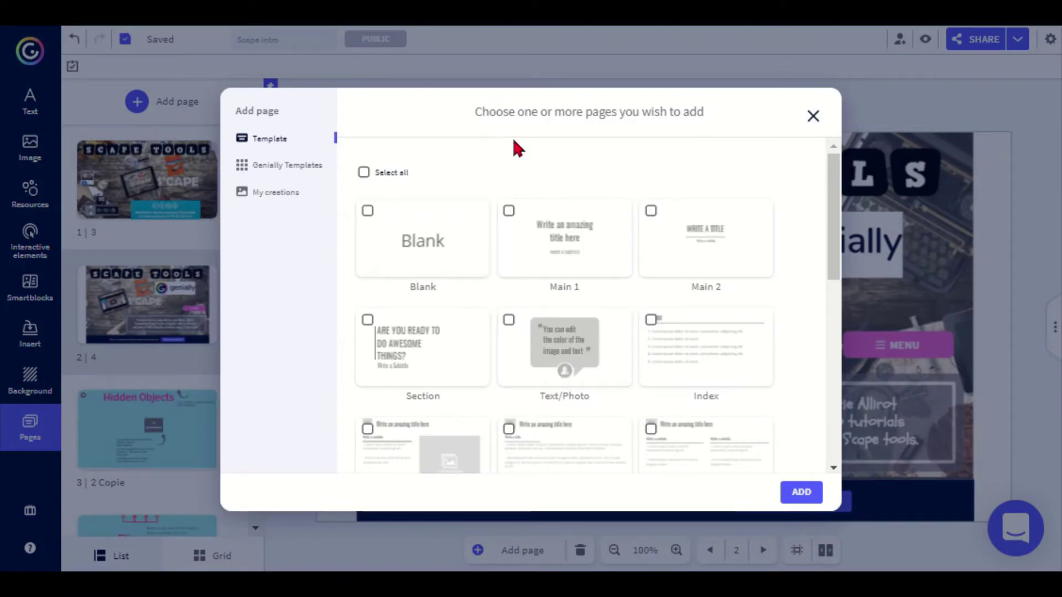
{"action": "left_click", "coordinate": [296, 196]}
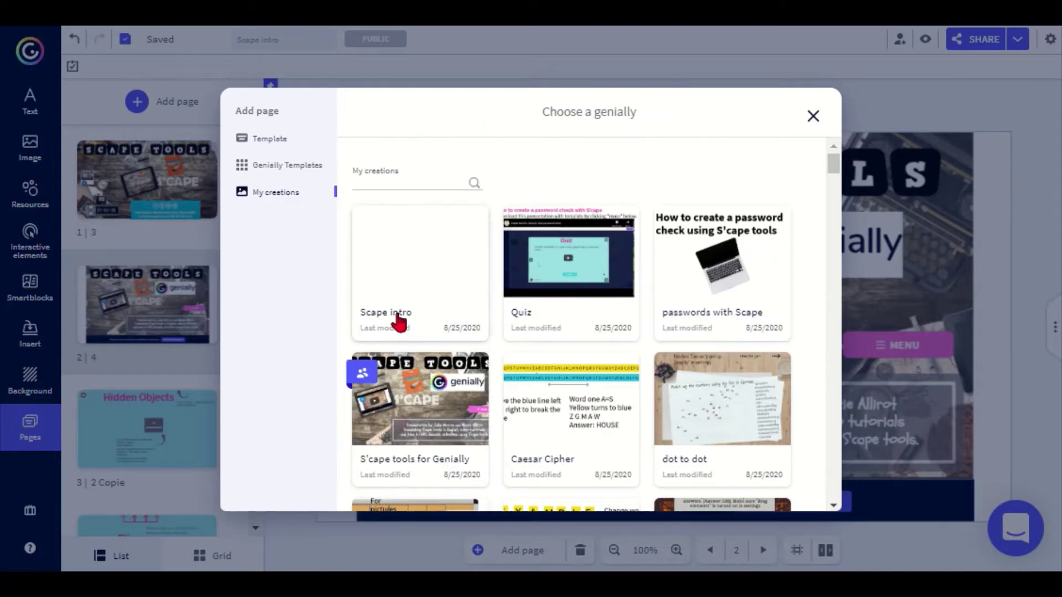
{"action": "left_click", "coordinate": [385, 268]}
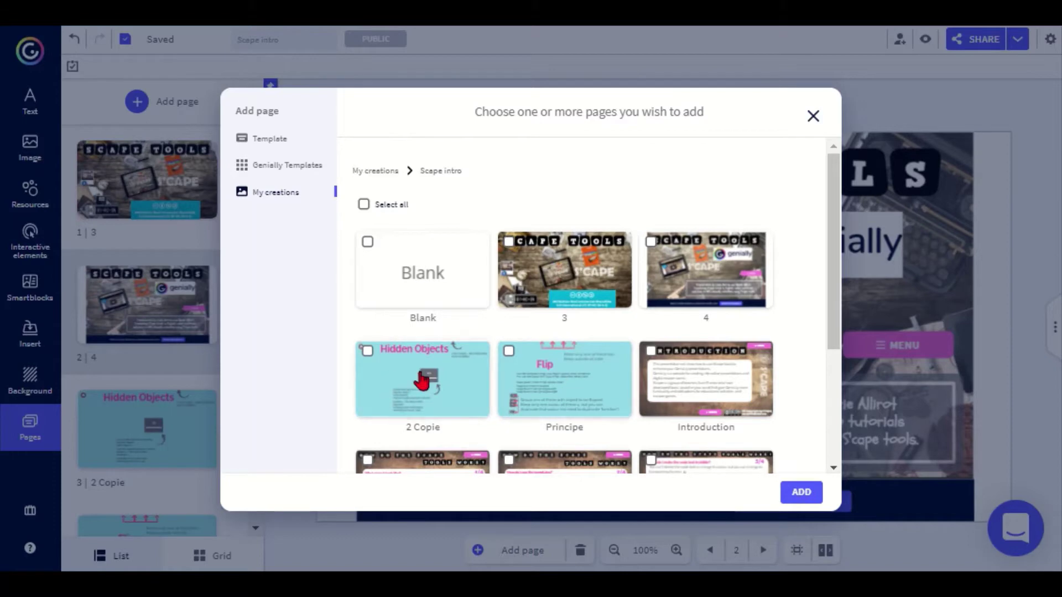
{"action": "left_click", "coordinate": [367, 351]}
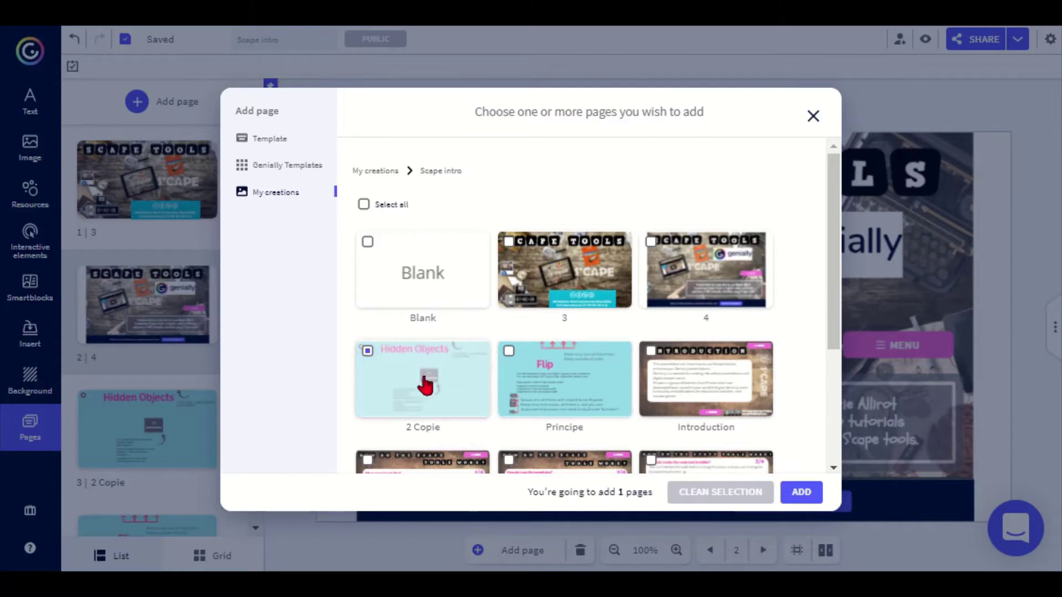
{"action": "left_click", "coordinate": [812, 117]}
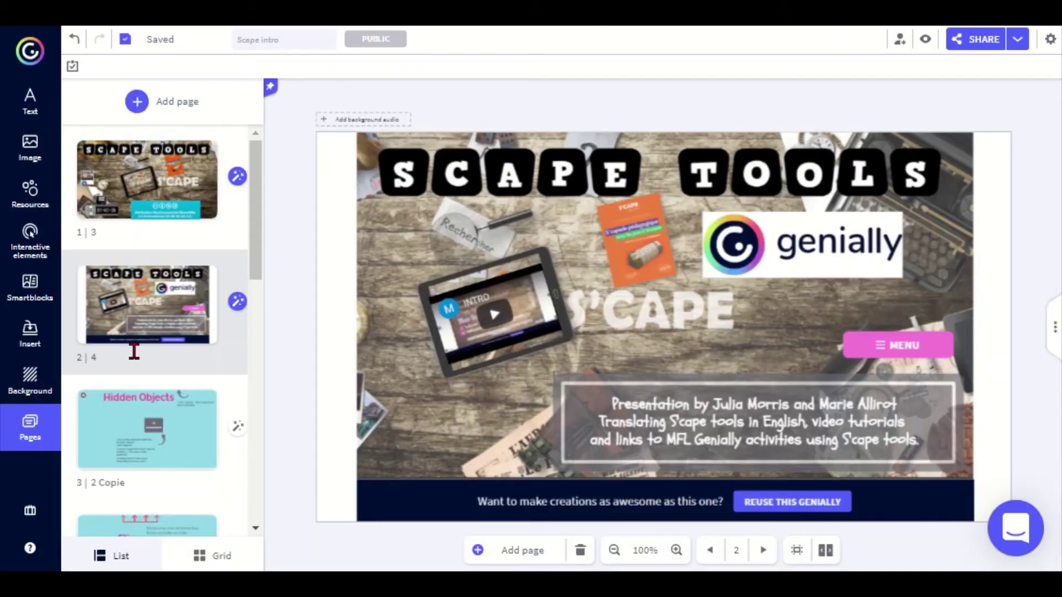
Look over the page 4 Flip slide, then return to the Hidden Objects page 3.
{"action": "left_click", "coordinate": [157, 444]}
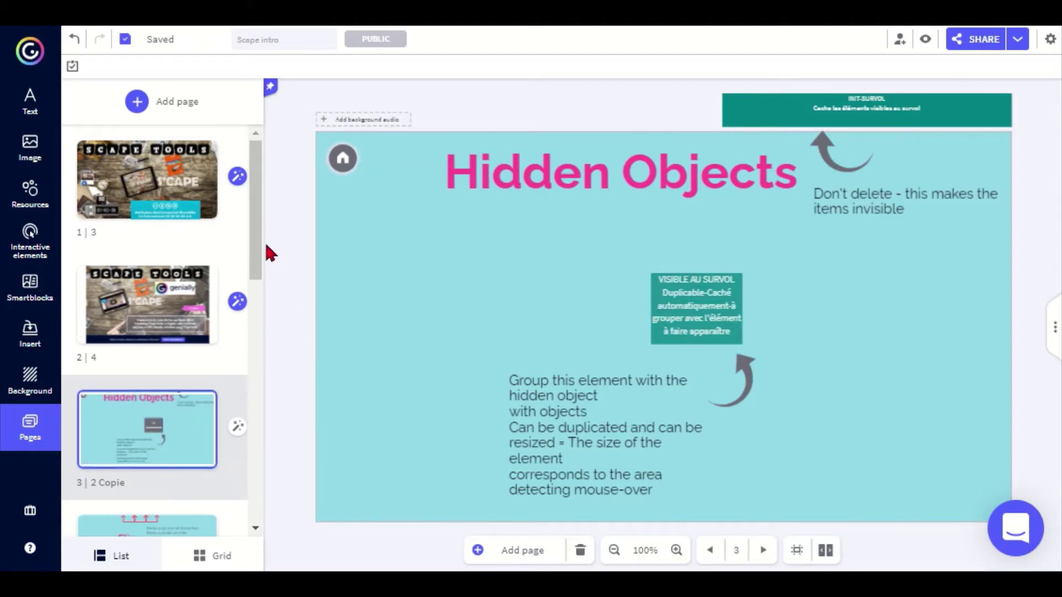
{"action": "left_click_drag", "start_coordinate": [256, 240], "coordinate": [256, 299]}
{"action": "left_click", "coordinate": [124, 426]}
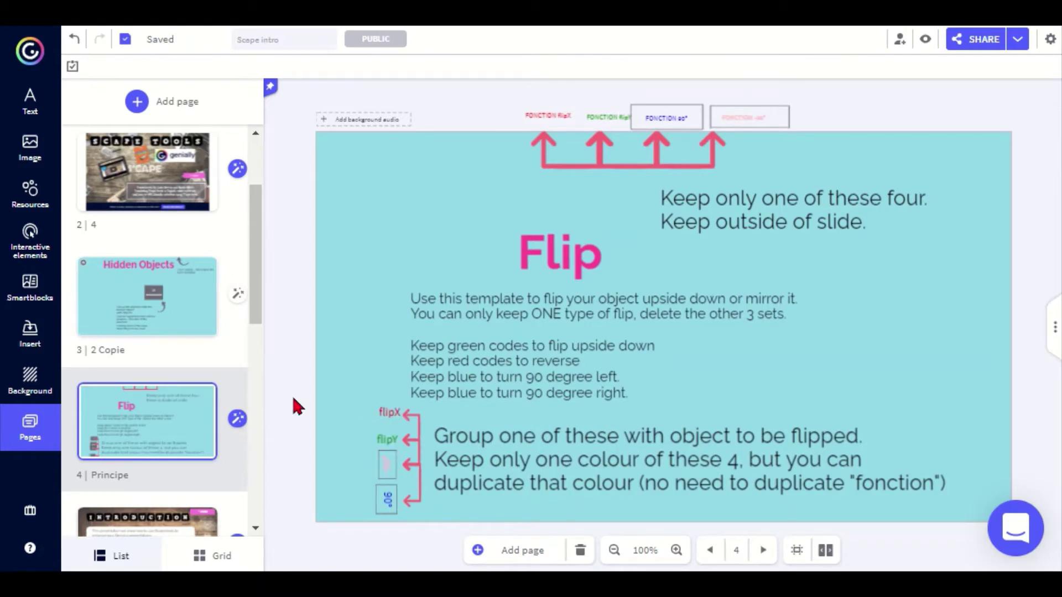
{"action": "left_click", "coordinate": [155, 328]}
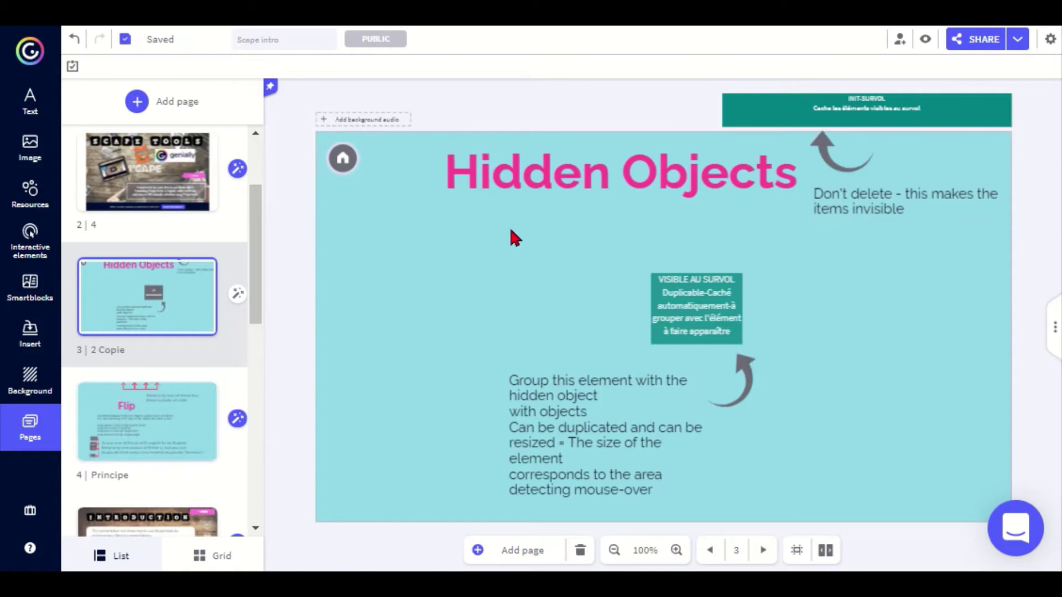
Insert the pink piggy-bank cutout, shrink it and place it over the VISIBLE AU SURVOL box.
{"action": "left_click", "coordinate": [16, 160]}
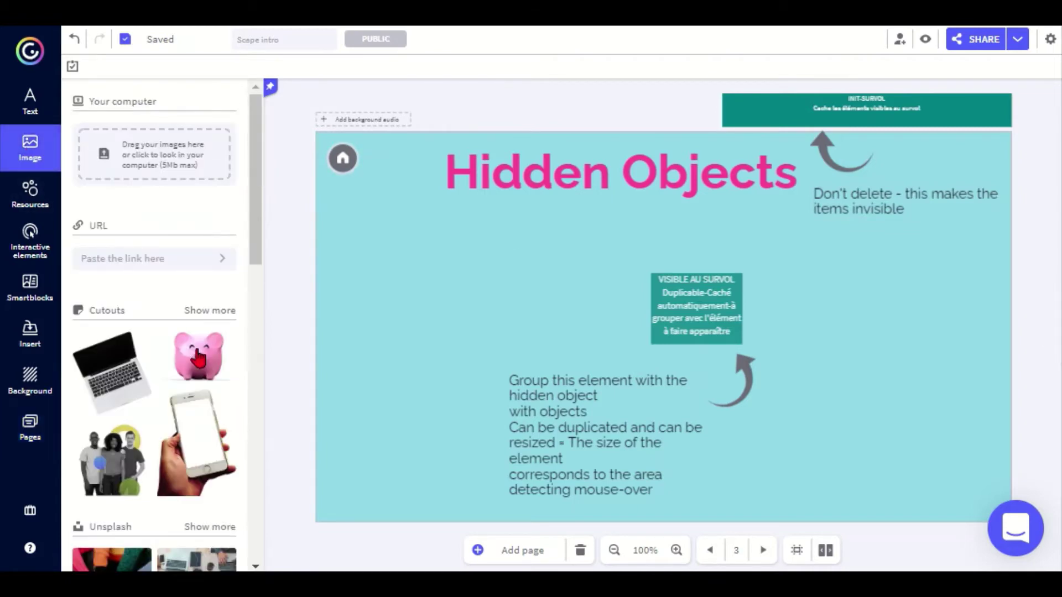
{"action": "left_click", "coordinate": [198, 356]}
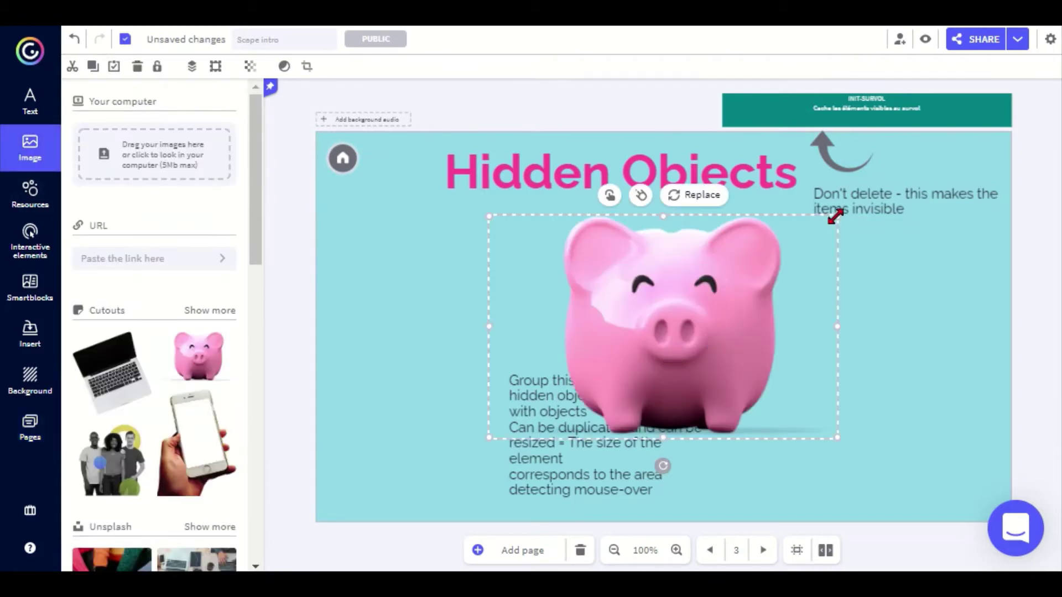
{"action": "left_click_drag", "start_coordinate": [837, 216], "coordinate": [644, 339]}
{"action": "left_click_drag", "start_coordinate": [585, 396], "coordinate": [706, 305]}
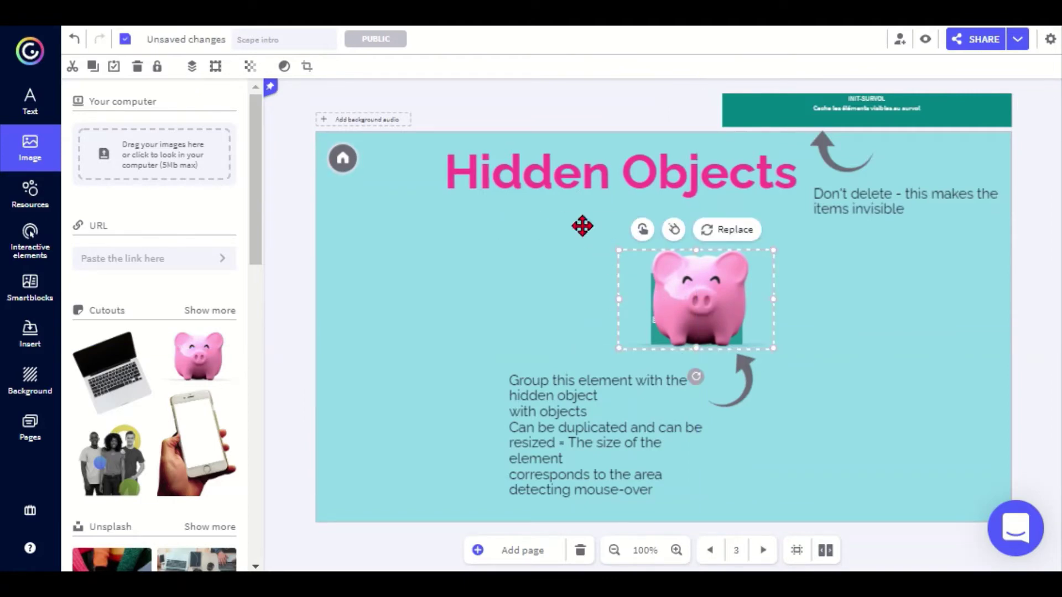
{"action": "left_click_drag", "start_coordinate": [582, 225], "coordinate": [807, 349]}
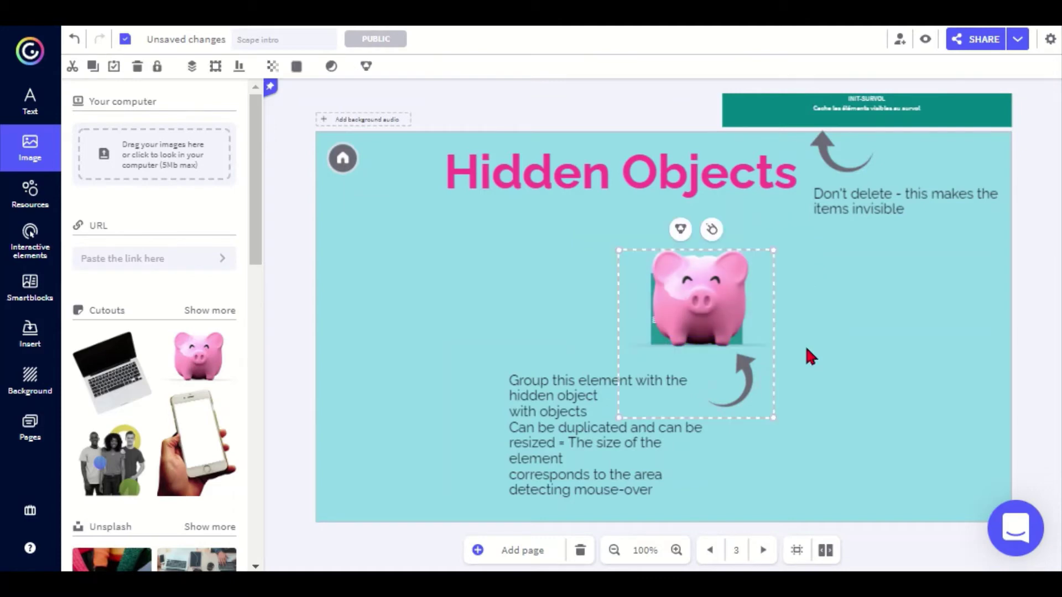
{"action": "left_click", "coordinate": [795, 288]}
{"action": "left_click_drag", "start_coordinate": [702, 304], "coordinate": [760, 306]}
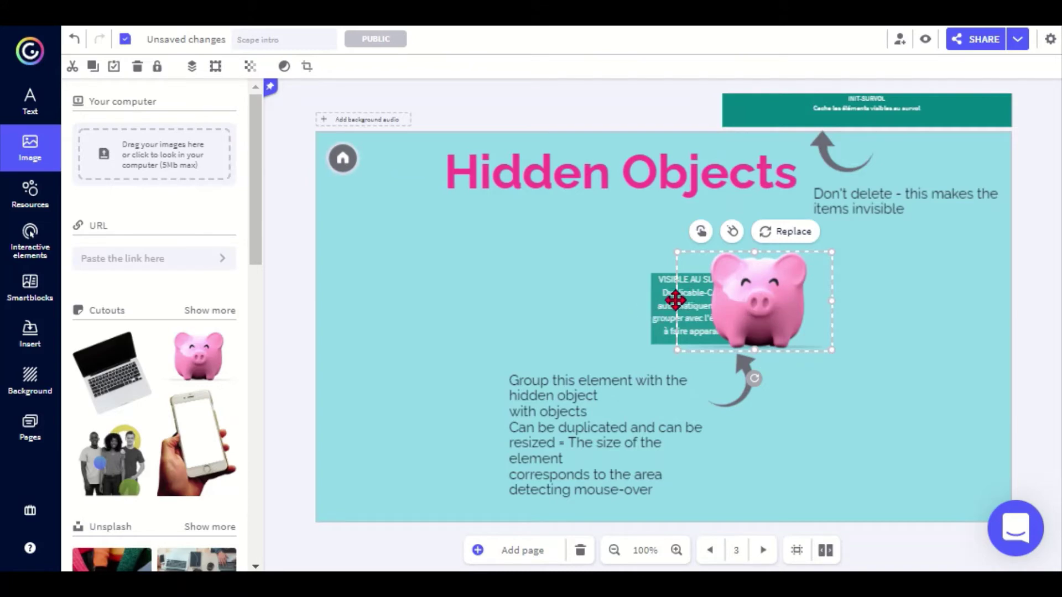
Group the piggy with the teal VISIBLE AU SURVOL box, suppressing the grouping warning.
{"action": "left_click", "coordinate": [666, 300], "text": "shift"}
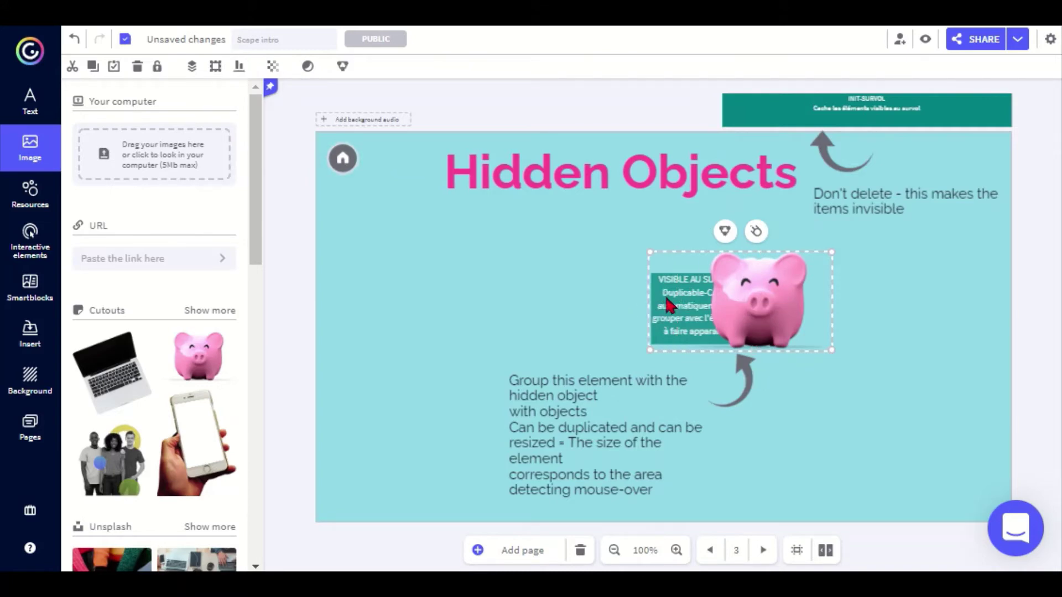
{"action": "left_click", "coordinate": [724, 232]}
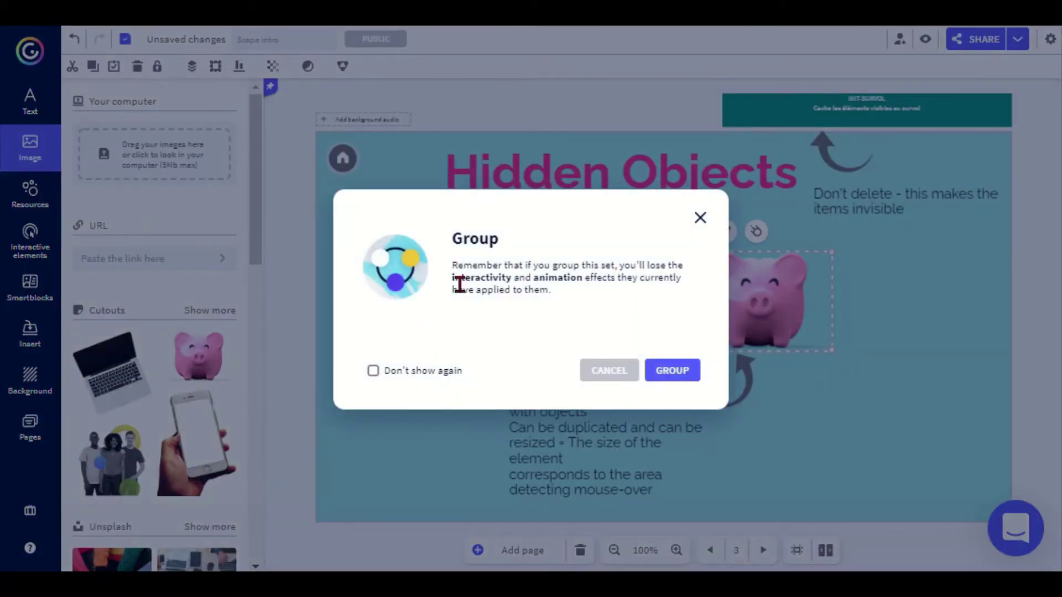
{"action": "left_click", "coordinate": [373, 371]}
{"action": "left_click", "coordinate": [674, 369]}
{"action": "left_click", "coordinate": [855, 347]}
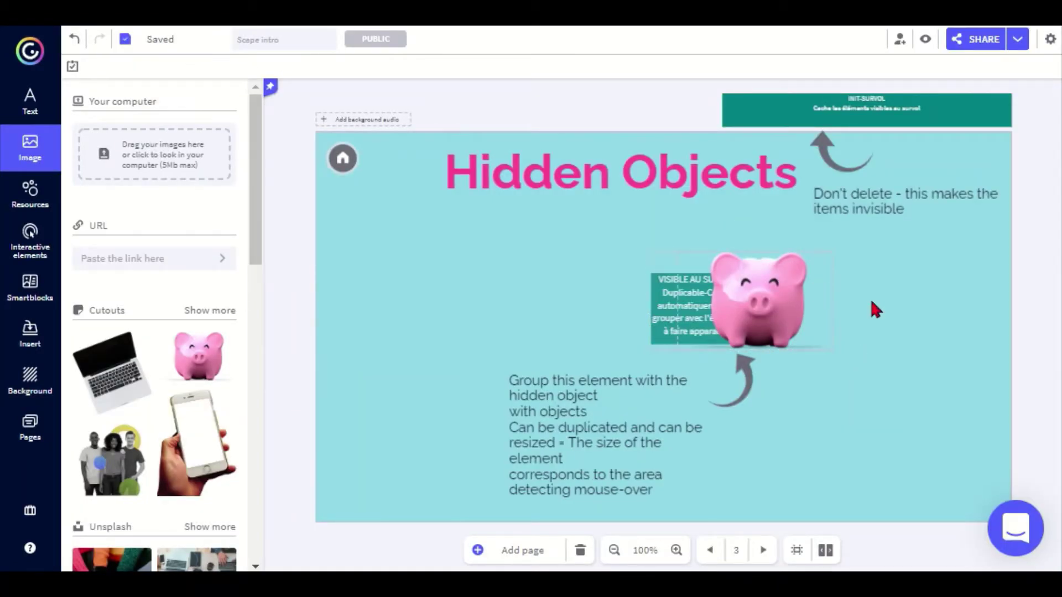
{"action": "left_click", "coordinate": [924, 41]}
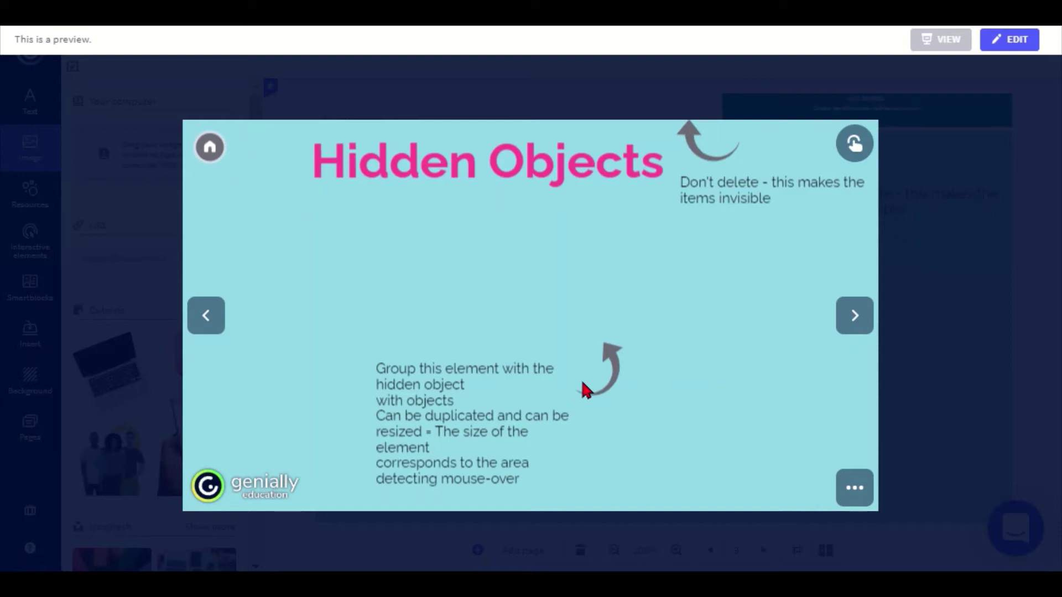
{"action": "mouse_move", "coordinate": [583, 297]}
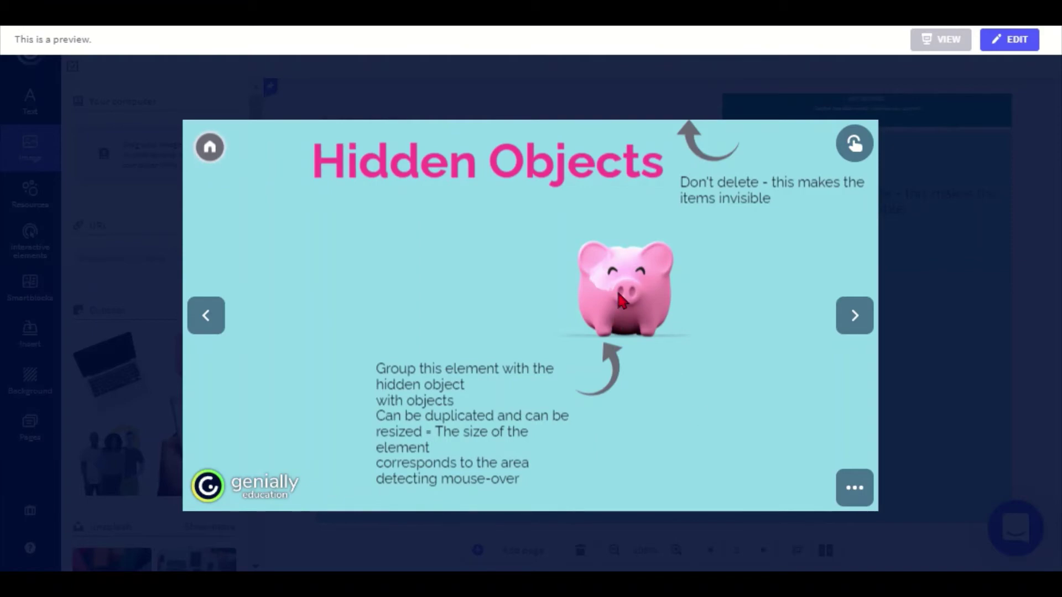
{"action": "left_click", "coordinate": [934, 345]}
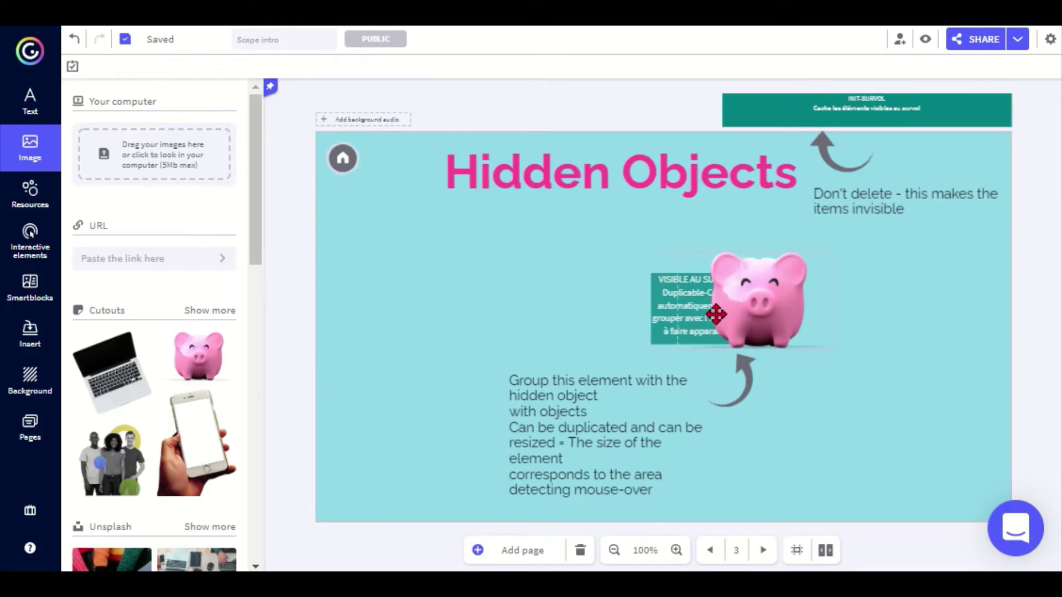
Separate the pig from its teal box and duplicate the box into three, pig on the left one.
{"action": "left_click_drag", "start_coordinate": [718, 310], "coordinate": [479, 287]}
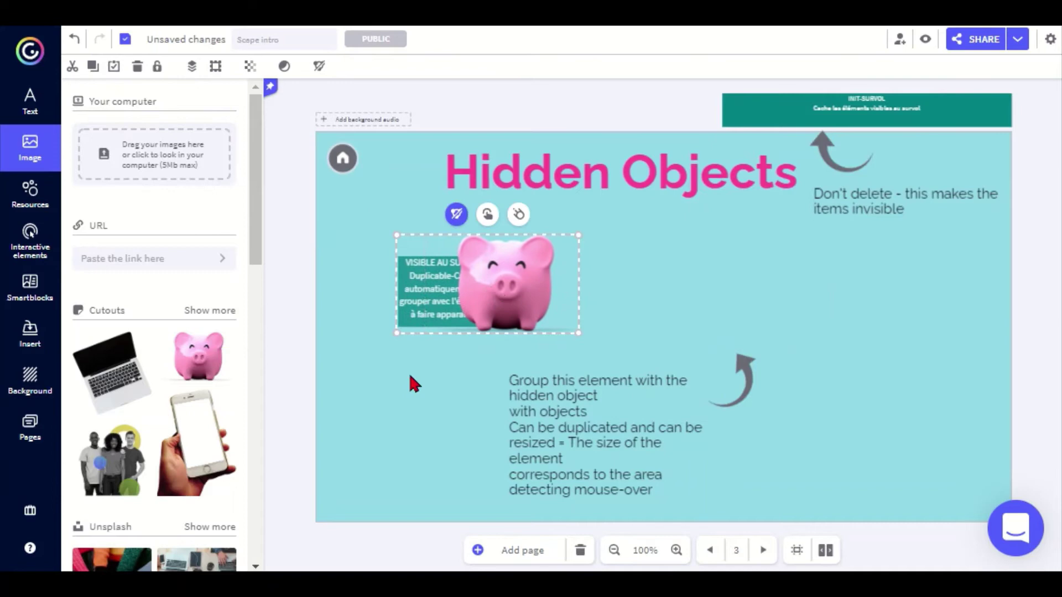
{"action": "left_click", "coordinate": [447, 348]}
{"action": "left_click", "coordinate": [471, 257]}
{"action": "left_click", "coordinate": [434, 365]}
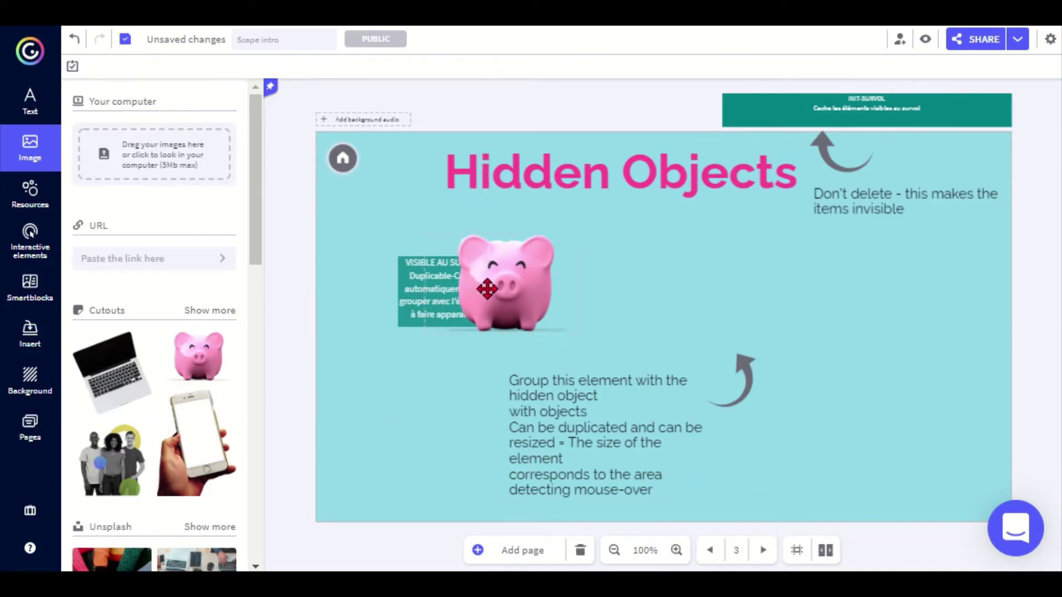
{"action": "left_click_drag", "start_coordinate": [487, 288], "coordinate": [584, 307]}
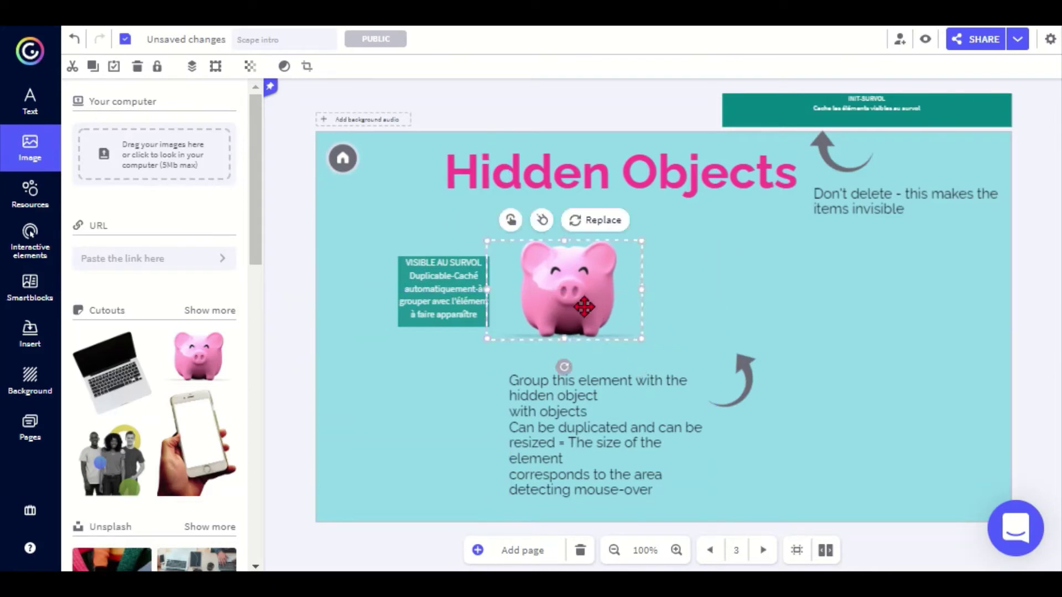
{"action": "left_click", "coordinate": [457, 314]}
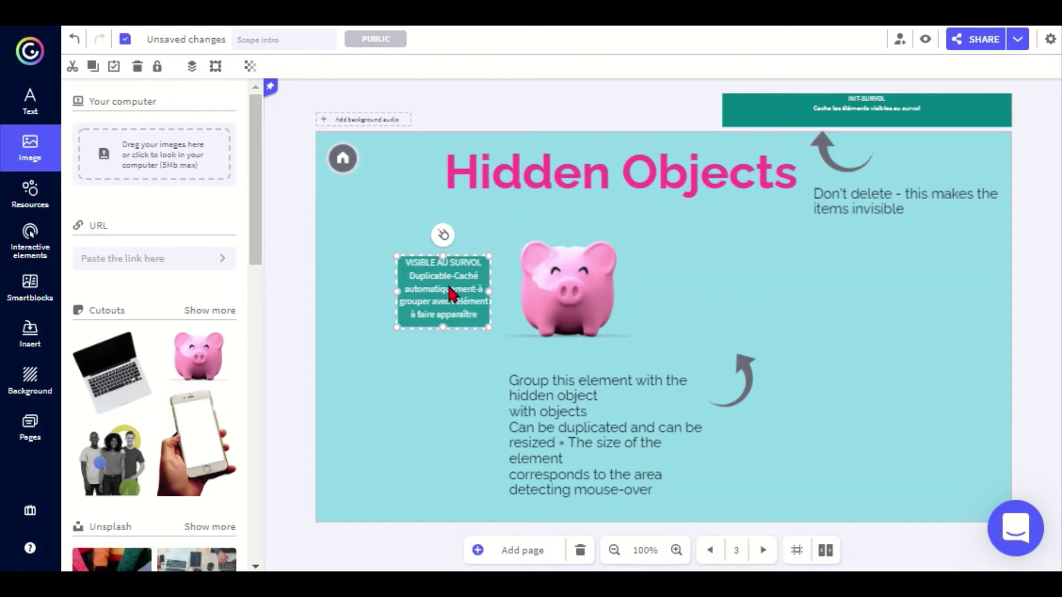
{"action": "key", "text": "ctrl+d"}
{"action": "left_click_drag", "start_coordinate": [450, 293], "coordinate": [895, 341]}
{"action": "key", "text": "ctrl+d"}
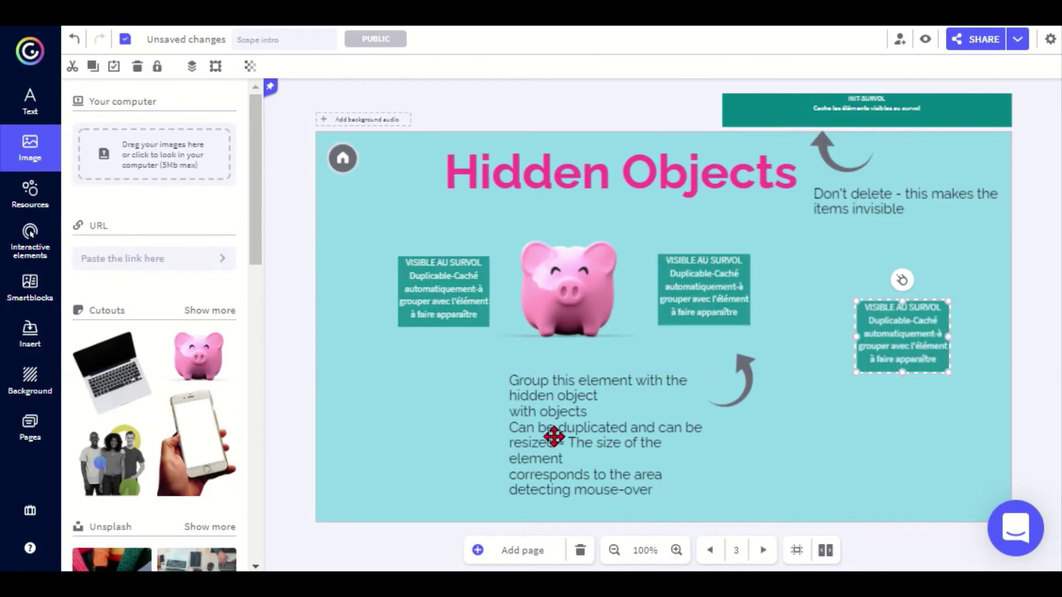
{"action": "left_click_drag", "start_coordinate": [556, 307], "coordinate": [436, 308]}
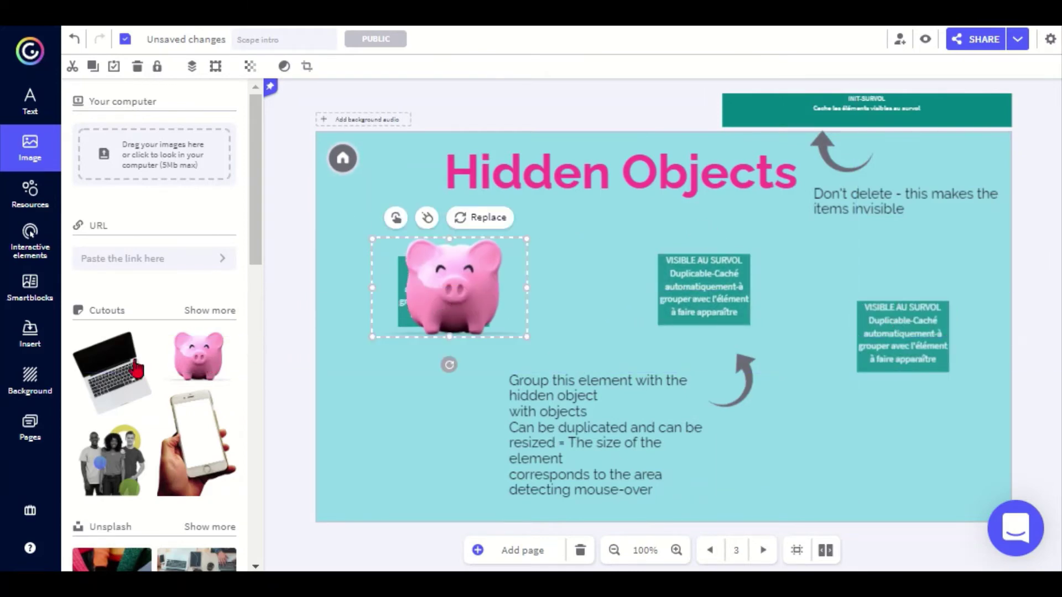
Put a shrunken laptop cutout on the middle box and a pig copy on the right box.
{"action": "left_click", "coordinate": [110, 398]}
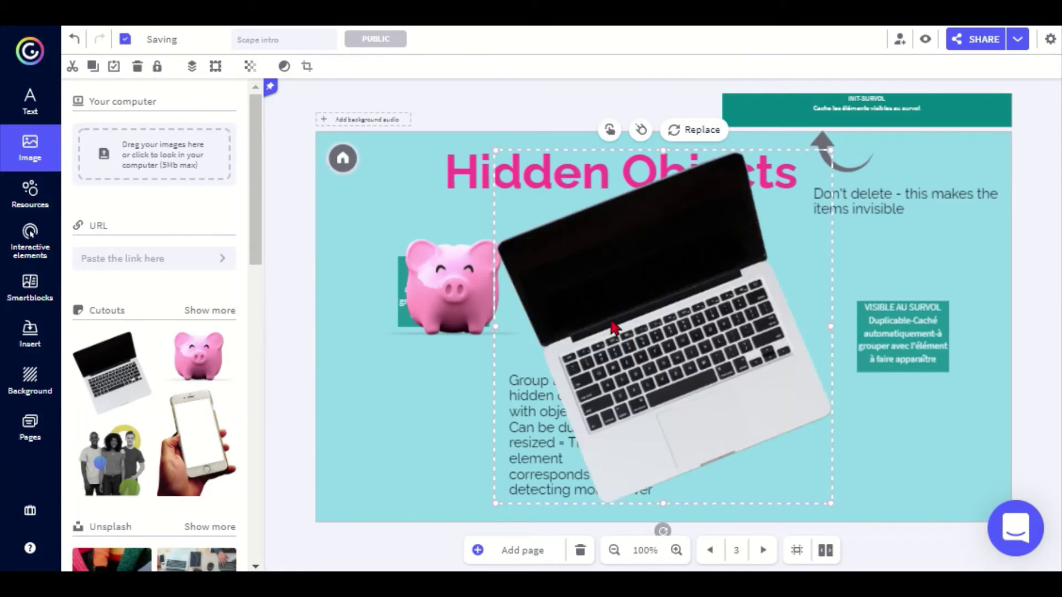
{"action": "left_click_drag", "start_coordinate": [770, 230], "coordinate": [611, 379]}
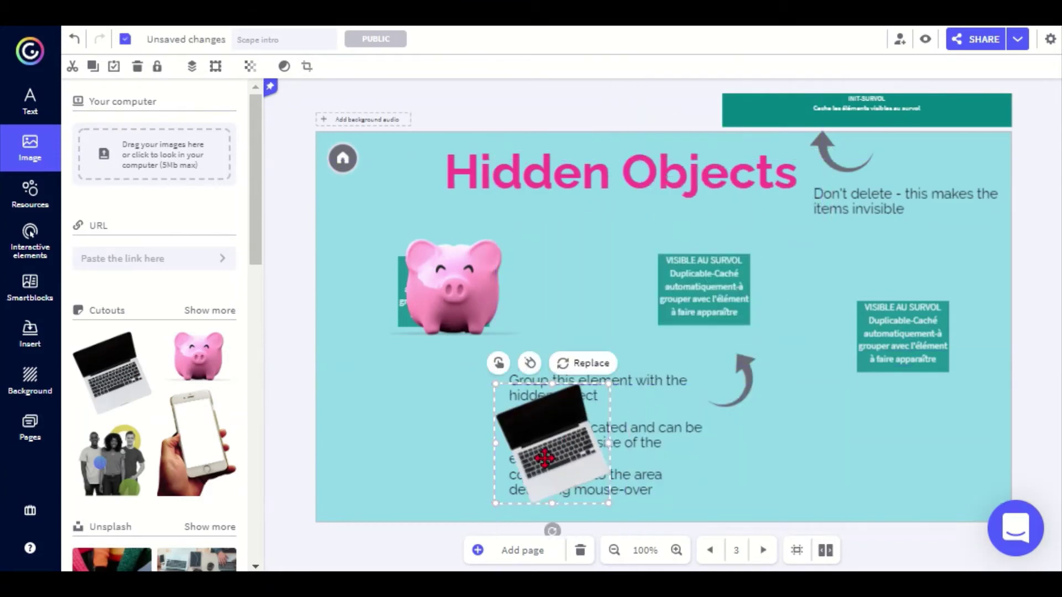
{"action": "left_click_drag", "start_coordinate": [544, 452], "coordinate": [696, 304]}
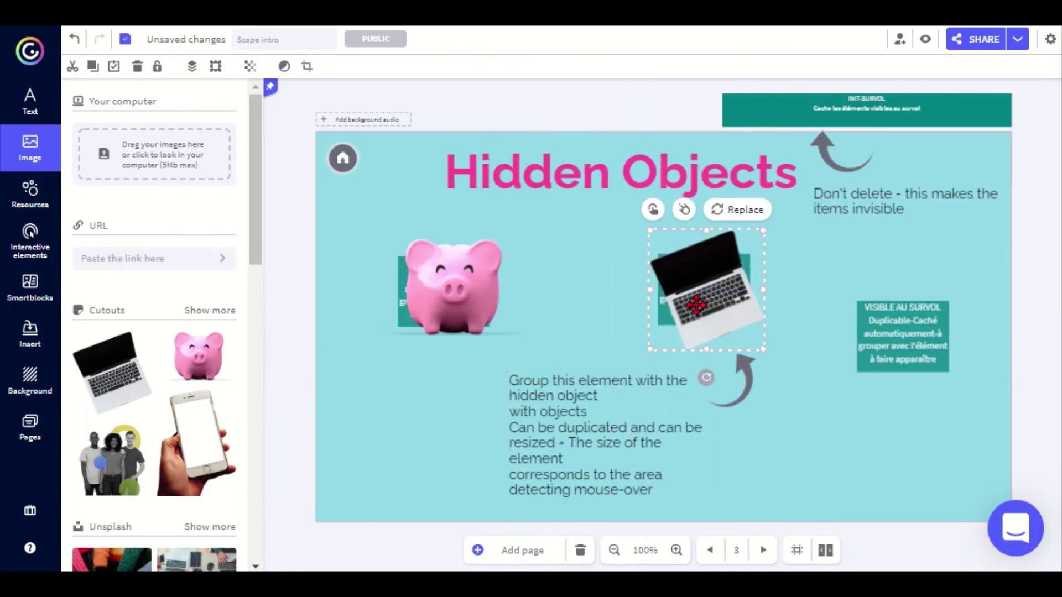
{"action": "left_click", "coordinate": [448, 282]}
{"action": "key", "text": "ctrl+d"}
{"action": "left_click_drag", "start_coordinate": [476, 310], "coordinate": [905, 346]}
Group the laptop and the left pig each with their teal hidden box.
{"action": "left_click_drag", "start_coordinate": [1000, 418], "coordinate": [836, 269]}
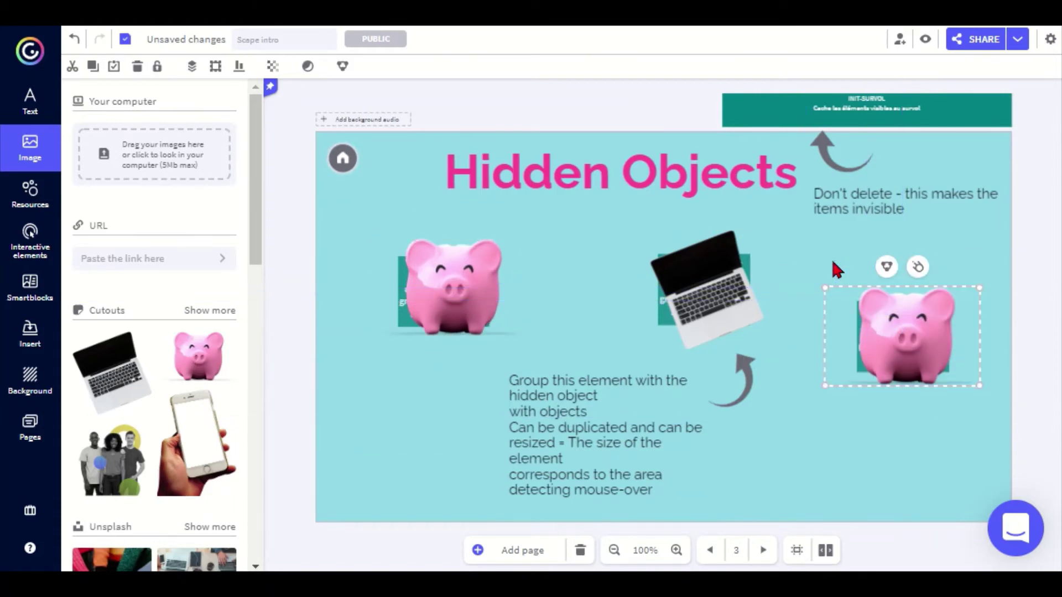
{"action": "left_click_drag", "start_coordinate": [604, 313], "coordinate": [788, 257]}
{"action": "left_click", "coordinate": [691, 210]}
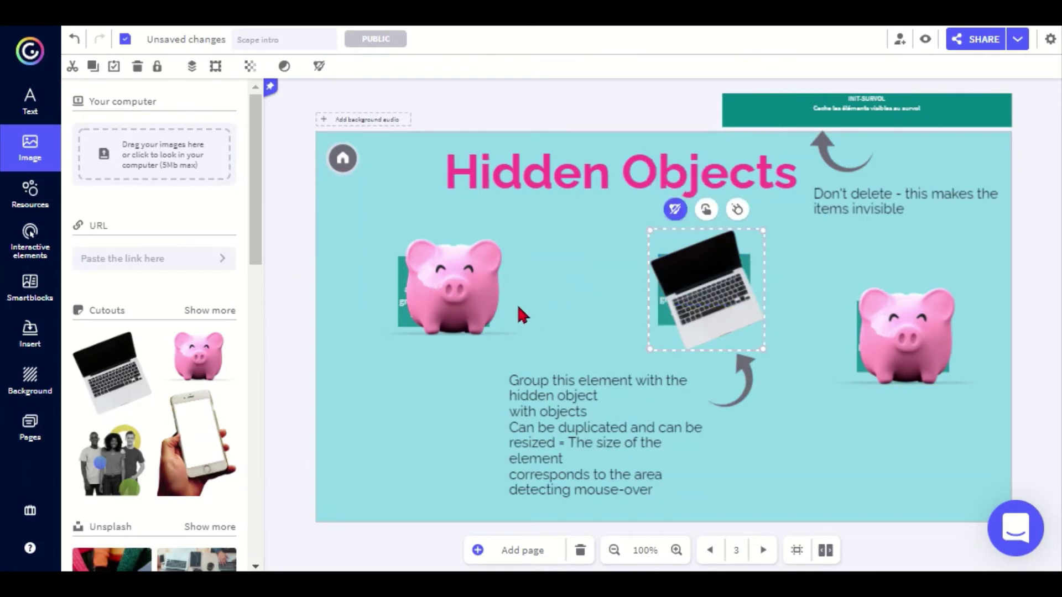
{"action": "left_click_drag", "start_coordinate": [540, 304], "coordinate": [340, 243]}
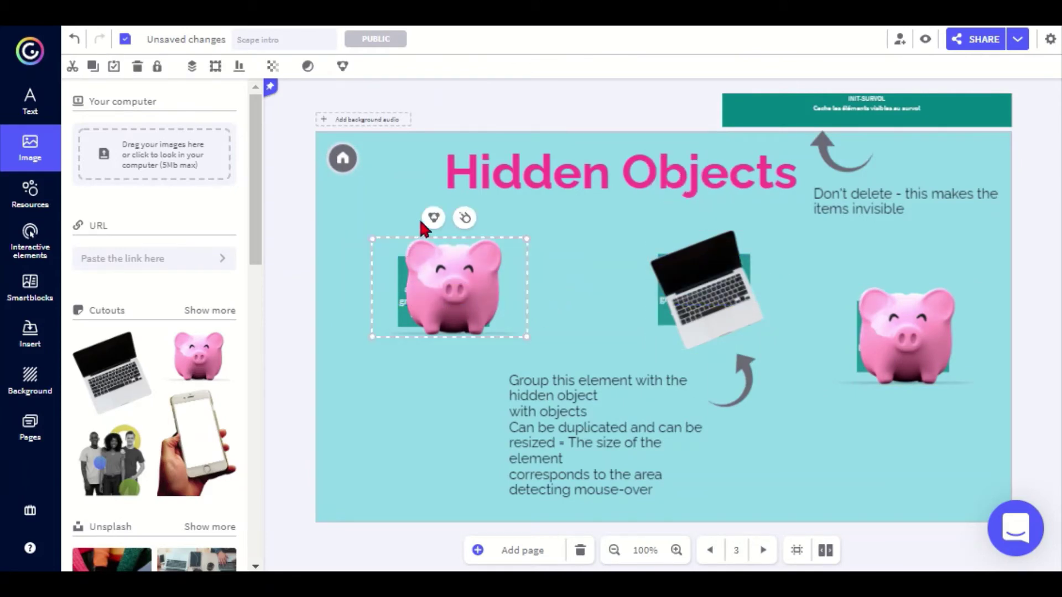
{"action": "left_click", "coordinate": [434, 217]}
{"action": "left_click", "coordinate": [417, 414]}
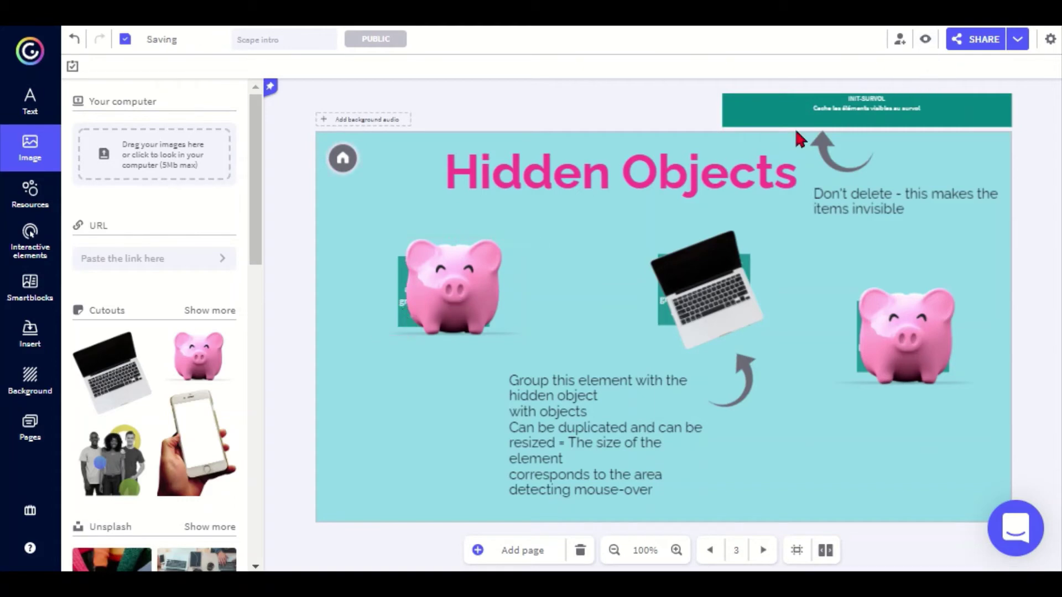
Preview the Hidden Objects slide, then open page 4 'Principe' and preview its mirrored layout.
{"action": "left_click", "coordinate": [924, 44]}
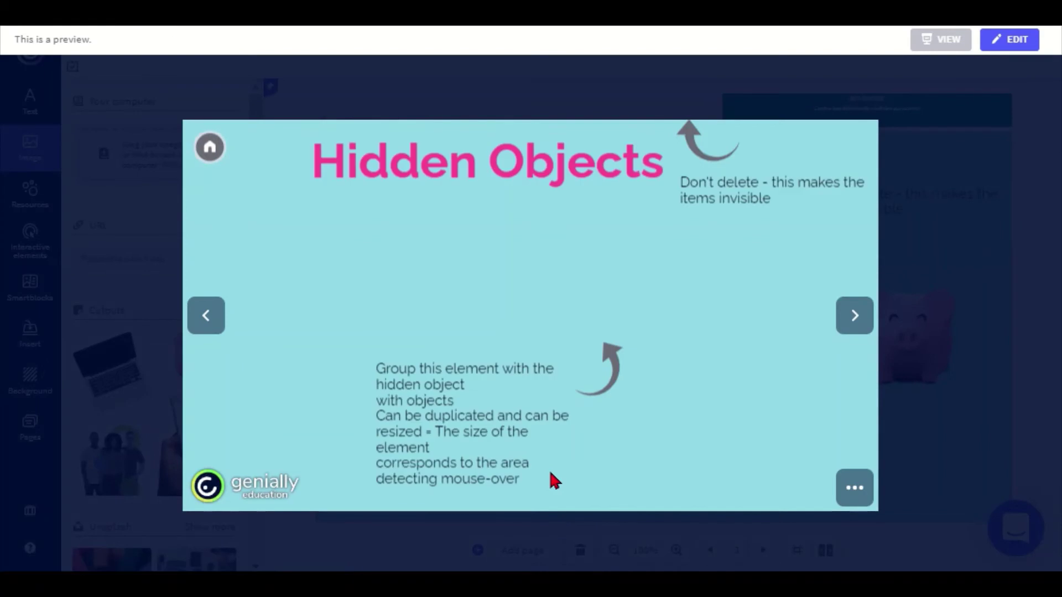
{"action": "left_click", "coordinate": [914, 390]}
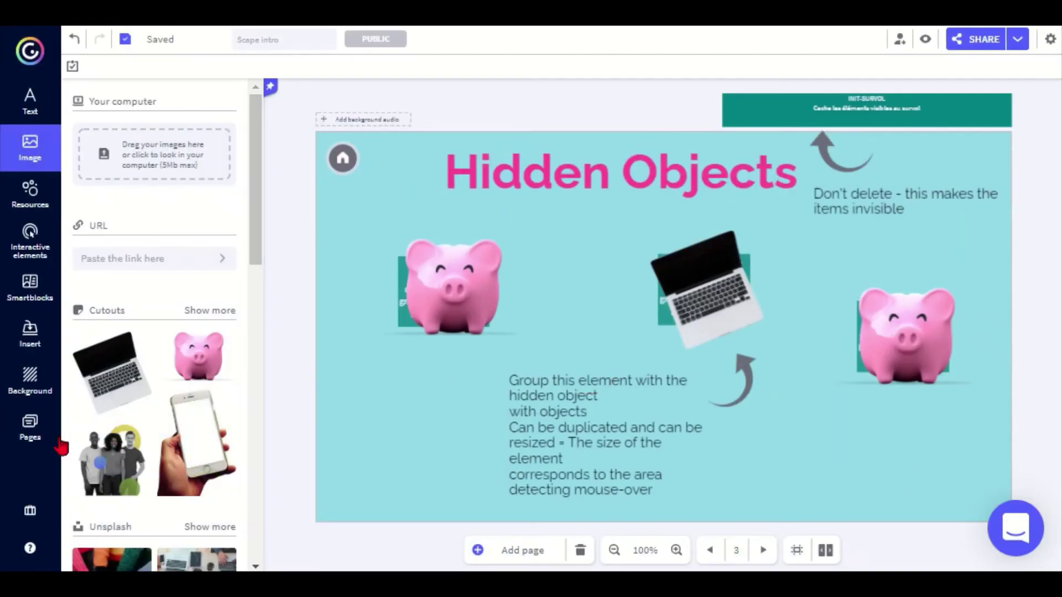
{"action": "left_click", "coordinate": [33, 431]}
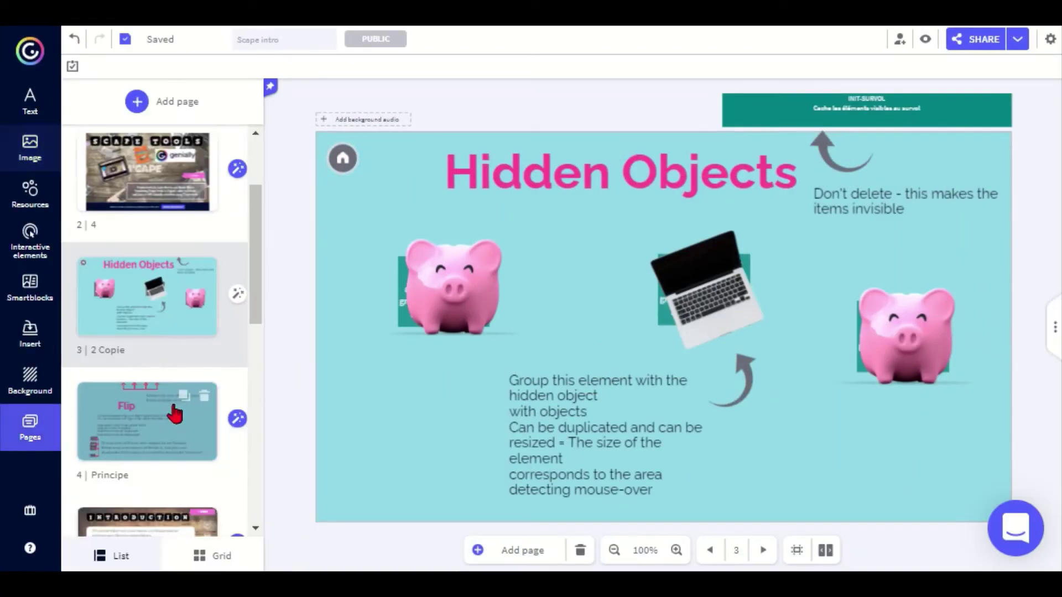
{"action": "left_click", "coordinate": [145, 437]}
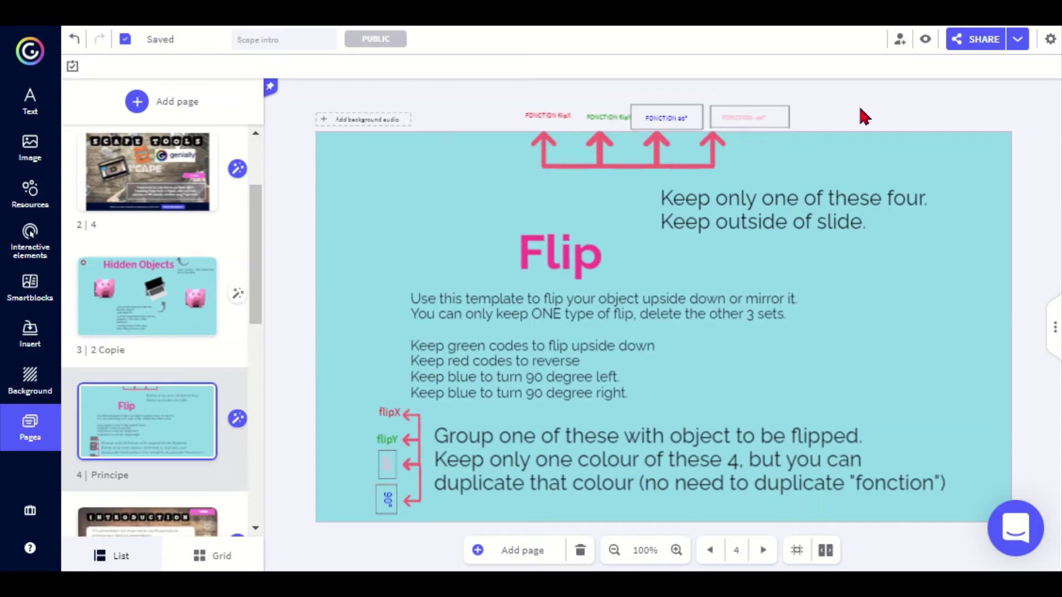
{"action": "left_click", "coordinate": [924, 38]}
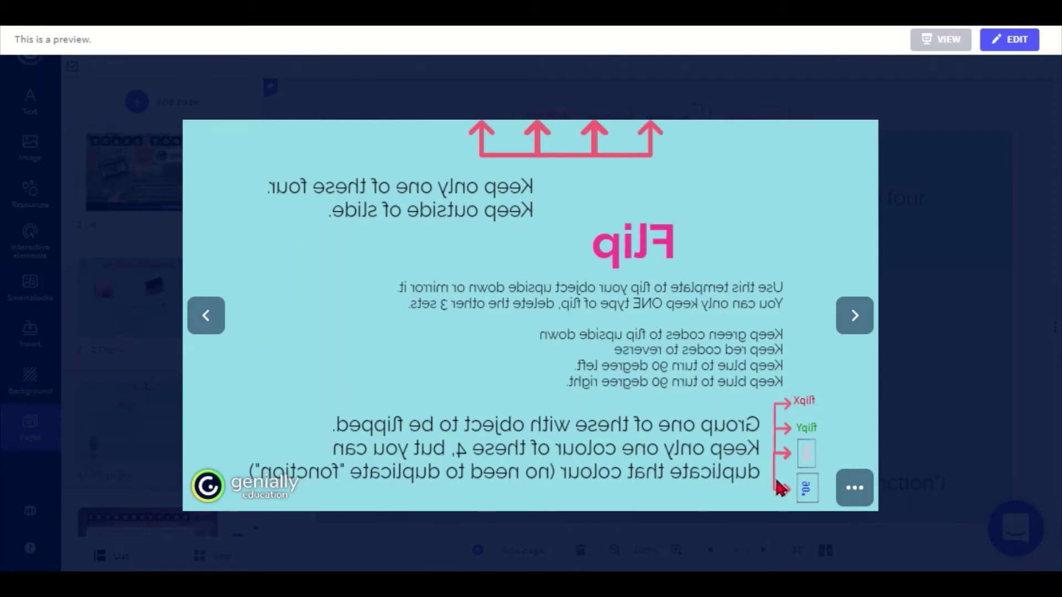
Move the red flipX code to the Flip slide's top-left corner.
{"action": "left_click", "coordinate": [927, 455]}
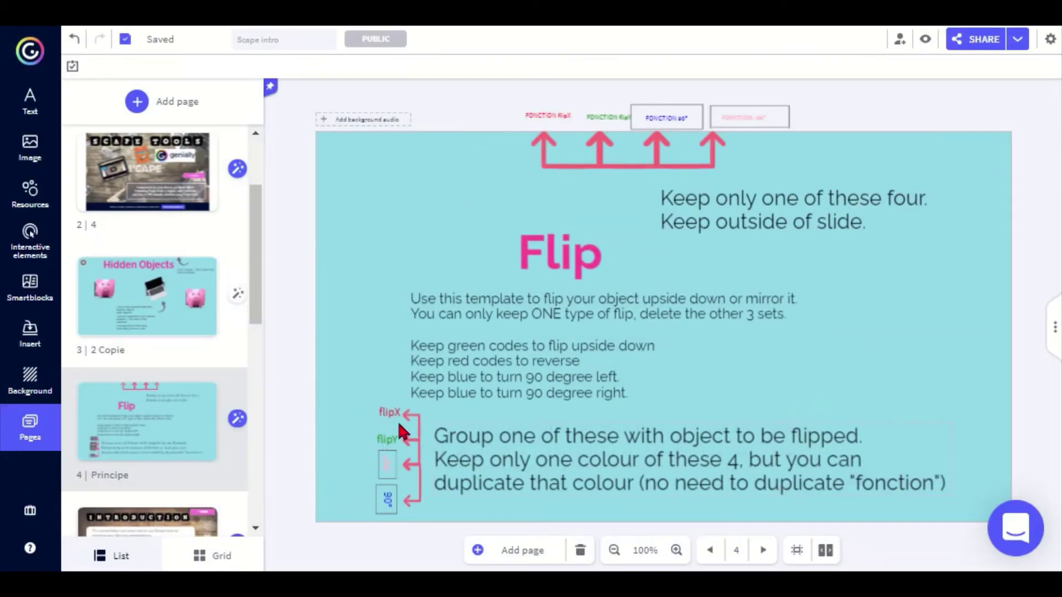
{"action": "left_click_drag", "start_coordinate": [386, 413], "coordinate": [376, 191]}
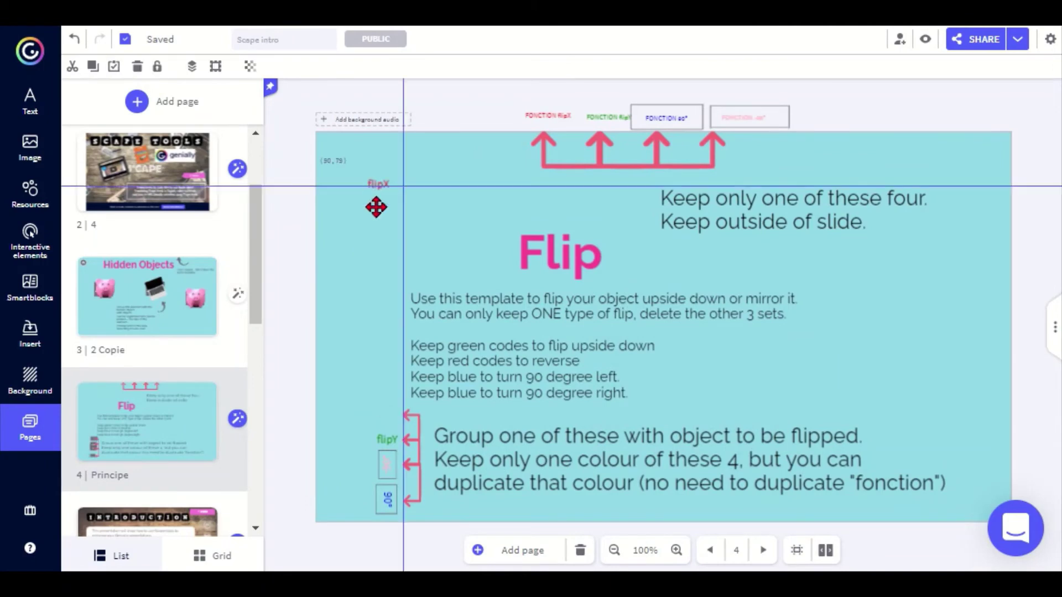
{"action": "left_click", "coordinate": [372, 284]}
Insert a mountain icon from Resources and place it at the slide's top-left.
{"action": "left_click", "coordinate": [34, 214]}
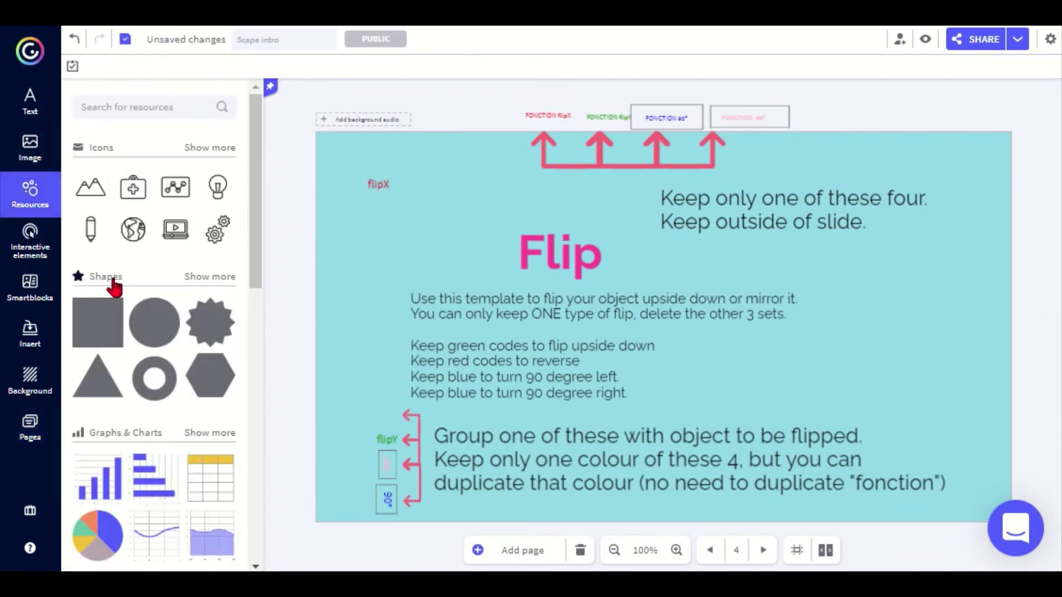
{"action": "left_click", "coordinate": [98, 203]}
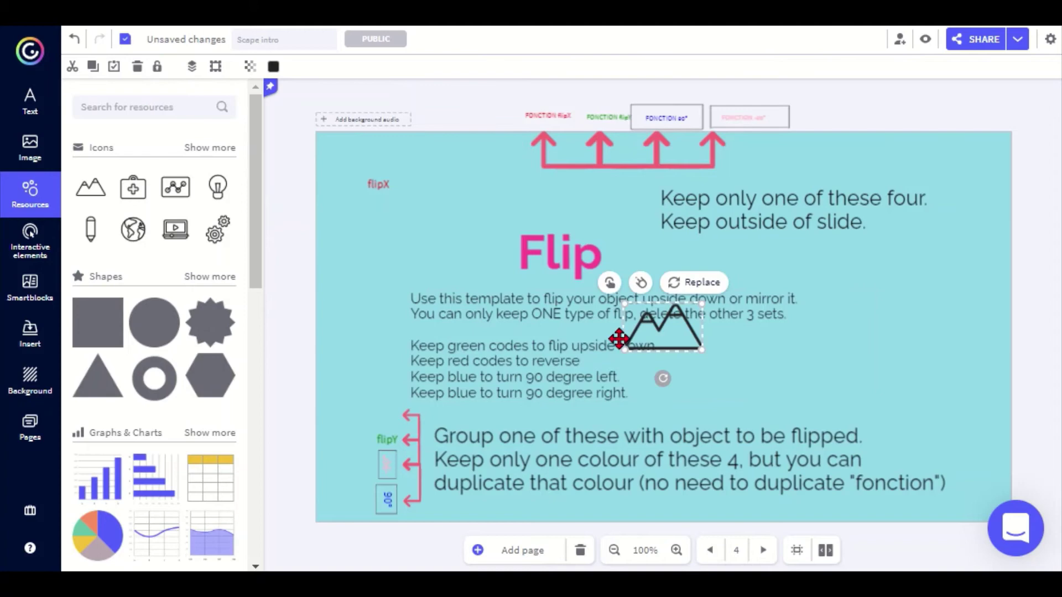
{"action": "left_click_drag", "start_coordinate": [619, 339], "coordinate": [419, 218]}
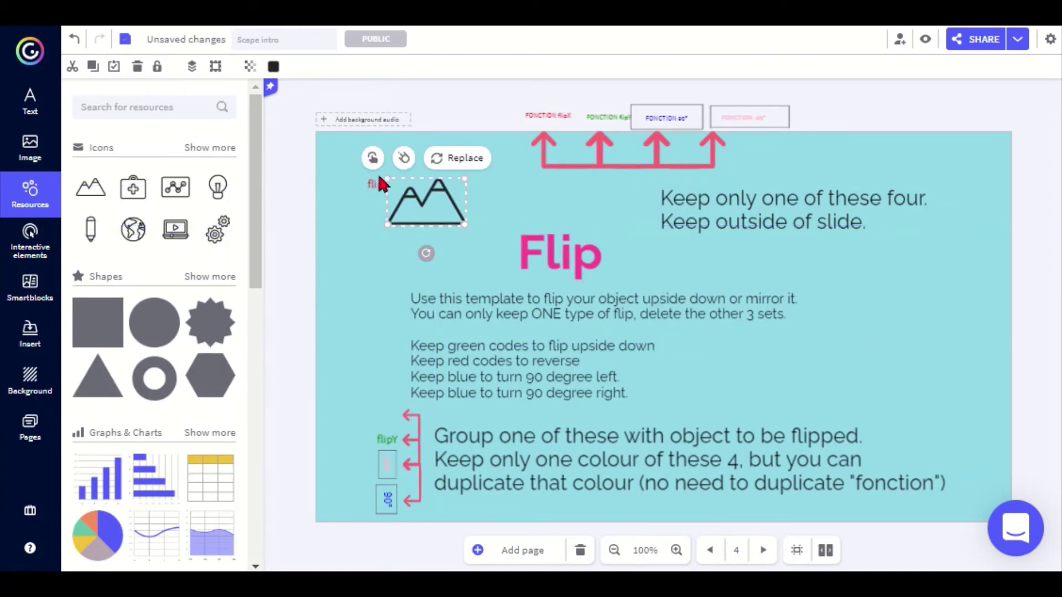
Set the flipX code's transparency to 0 so it becomes invisible.
{"action": "left_click", "coordinate": [367, 182]}
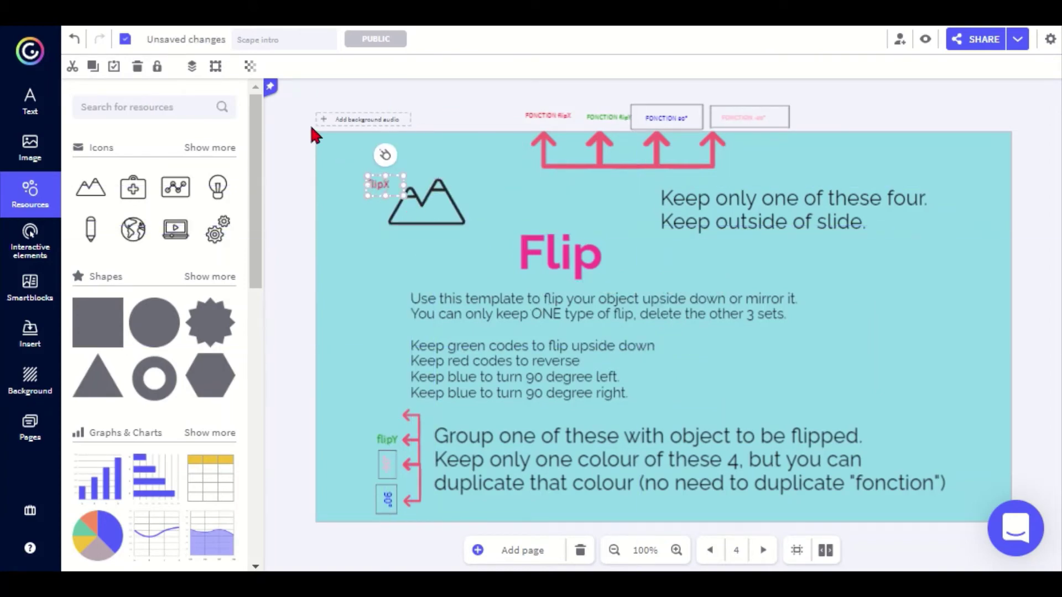
{"action": "left_click", "coordinate": [250, 66]}
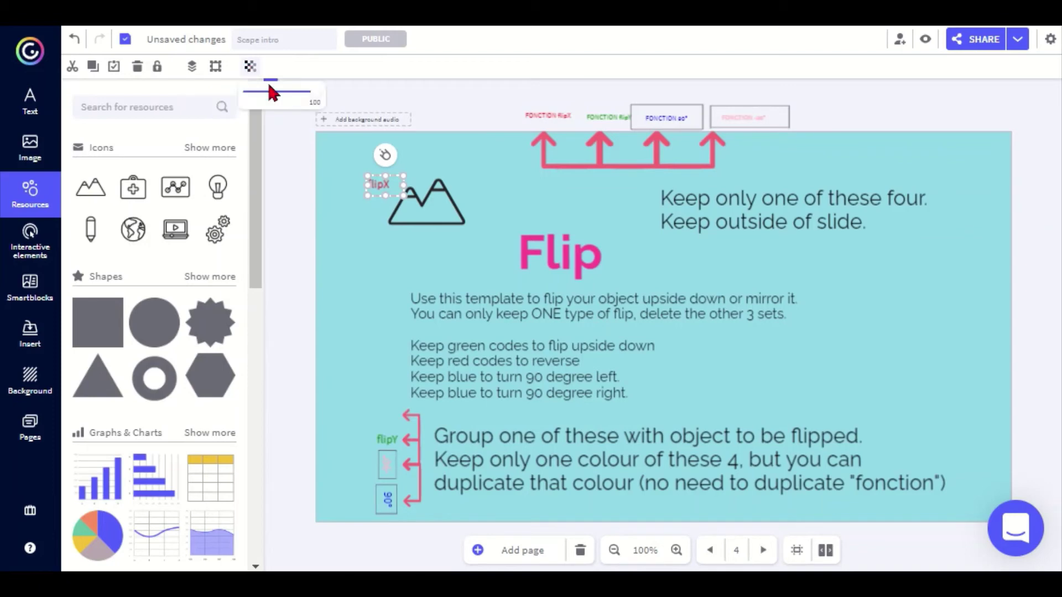
{"action": "left_click_drag", "start_coordinate": [313, 95], "coordinate": [244, 102]}
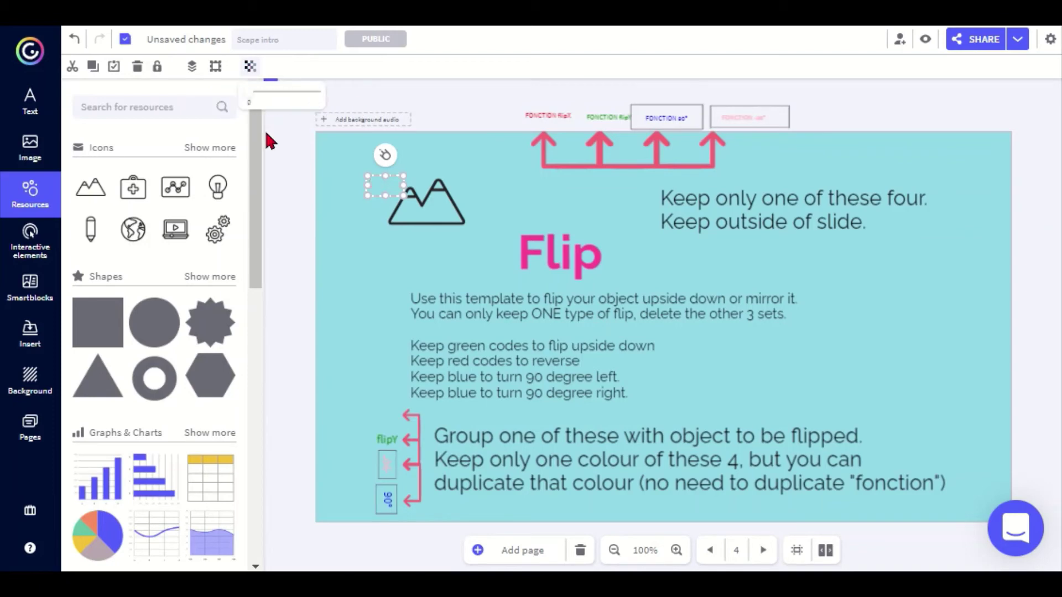
{"action": "left_click", "coordinate": [367, 246]}
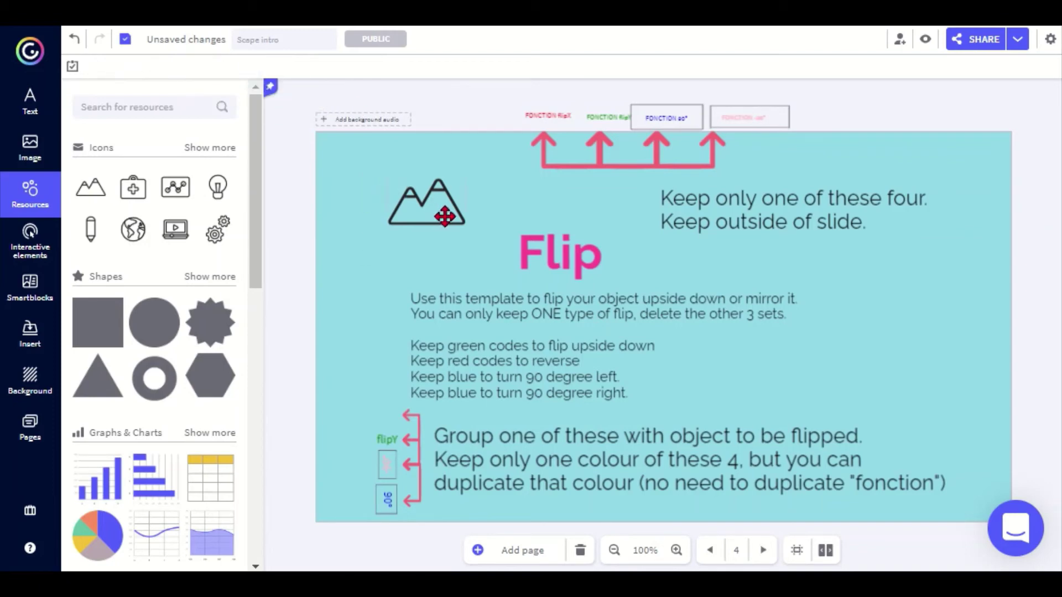
Place the mountain icon over the invisible flipX code and group them at top-left.
{"action": "left_click_drag", "start_coordinate": [402, 199], "coordinate": [333, 128]}
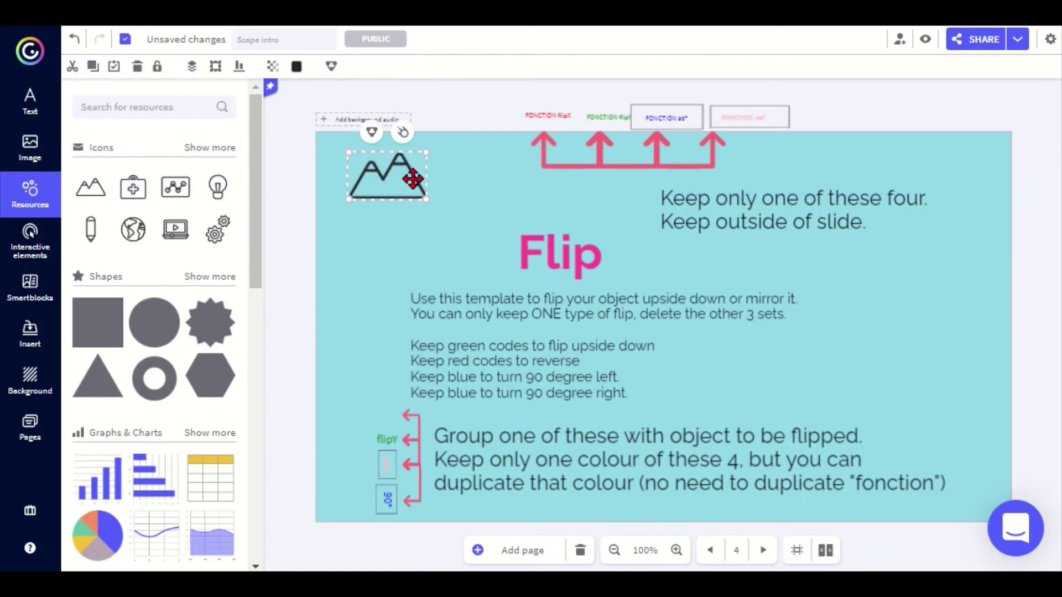
{"action": "left_click", "coordinate": [371, 134]}
{"action": "left_click", "coordinate": [377, 250]}
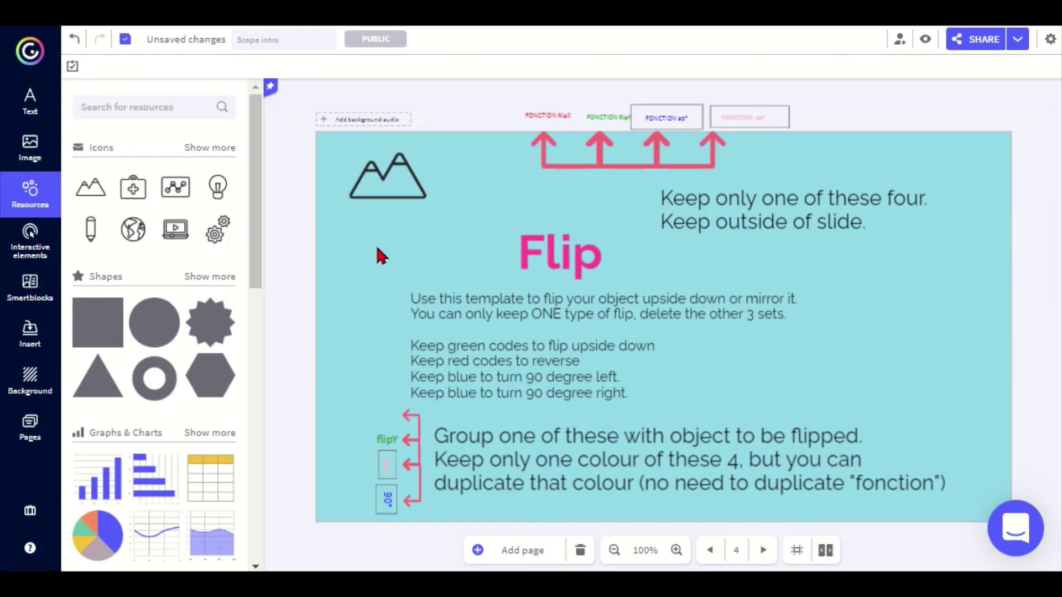
{"action": "mouse_move", "coordinate": [380, 193]}
{"action": "left_mouse_down"}
{"action": "mouse_move", "coordinate": [394, 219]}
{"action": "mouse_move", "coordinate": [387, 190]}
{"action": "left_mouse_up"}
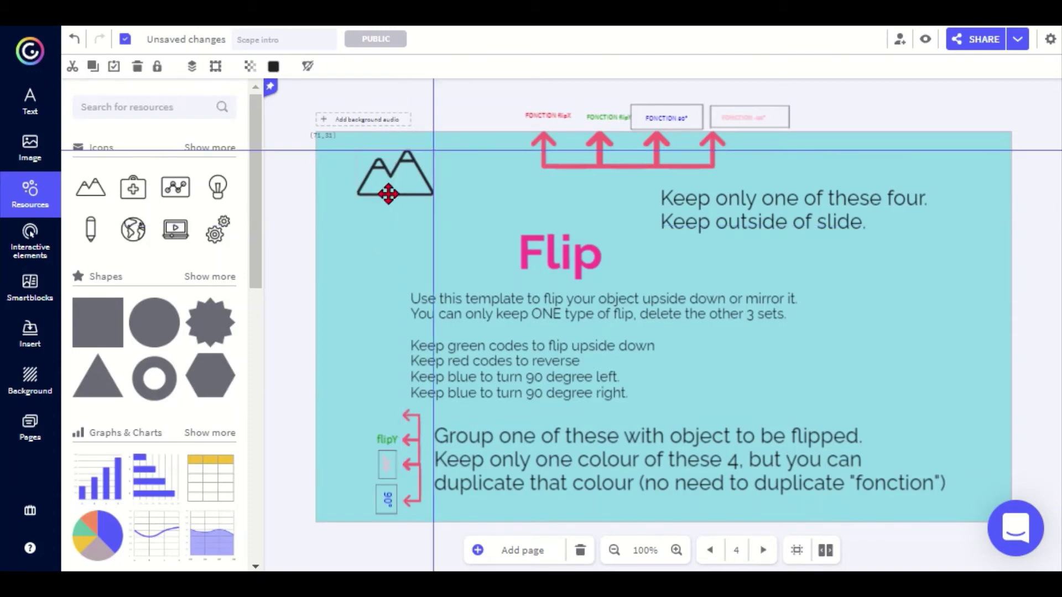
Move the green flipY code up to the left edge beneath the mountain and resize its box.
{"action": "left_click", "coordinate": [376, 303]}
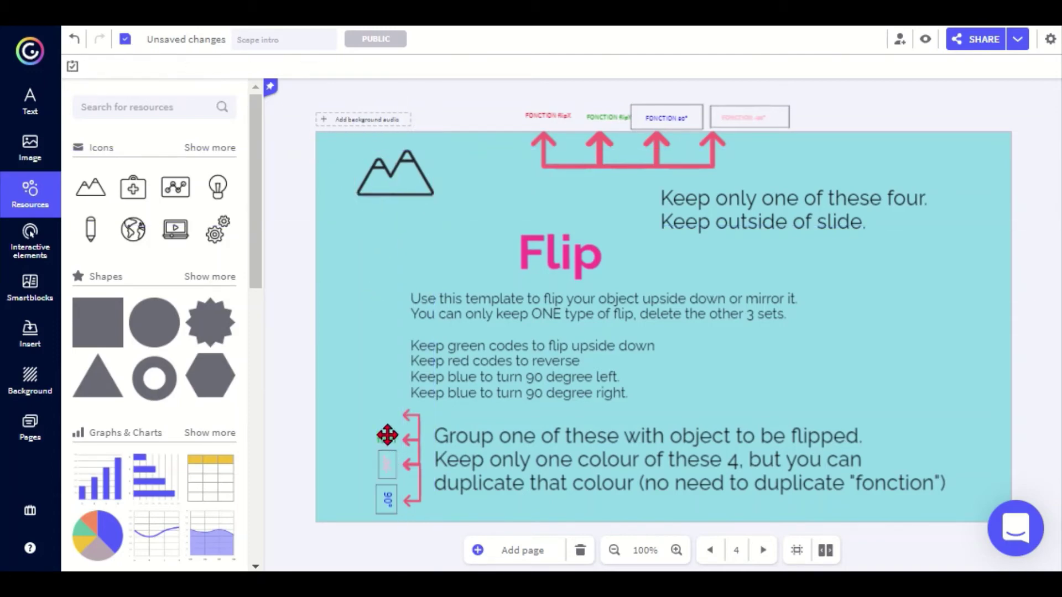
{"action": "left_click", "coordinate": [387, 439]}
{"action": "left_click_drag", "start_coordinate": [387, 439], "coordinate": [357, 318]}
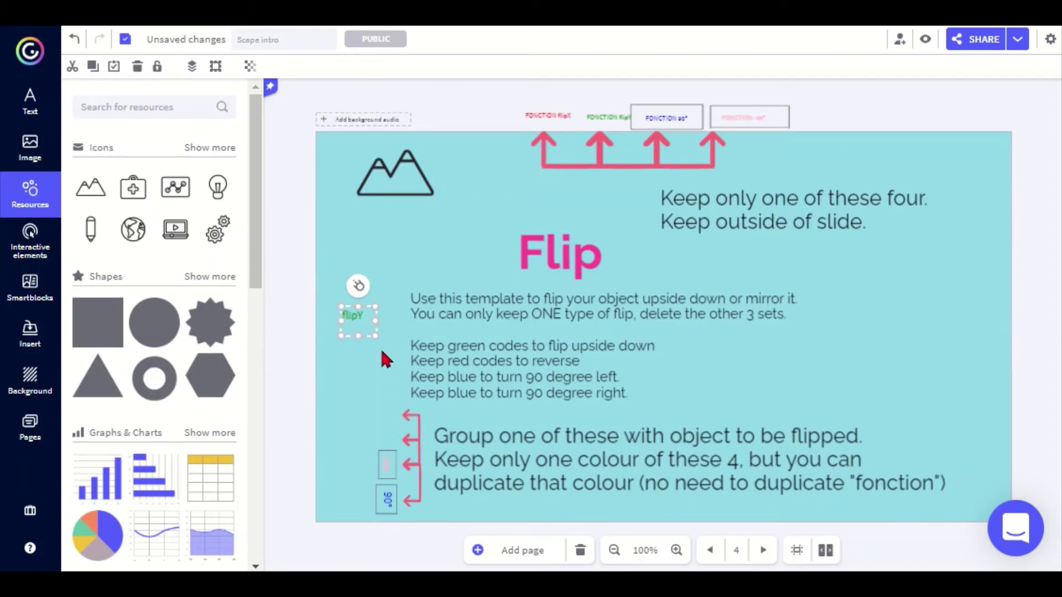
{"action": "left_click_drag", "start_coordinate": [376, 338], "coordinate": [366, 327]}
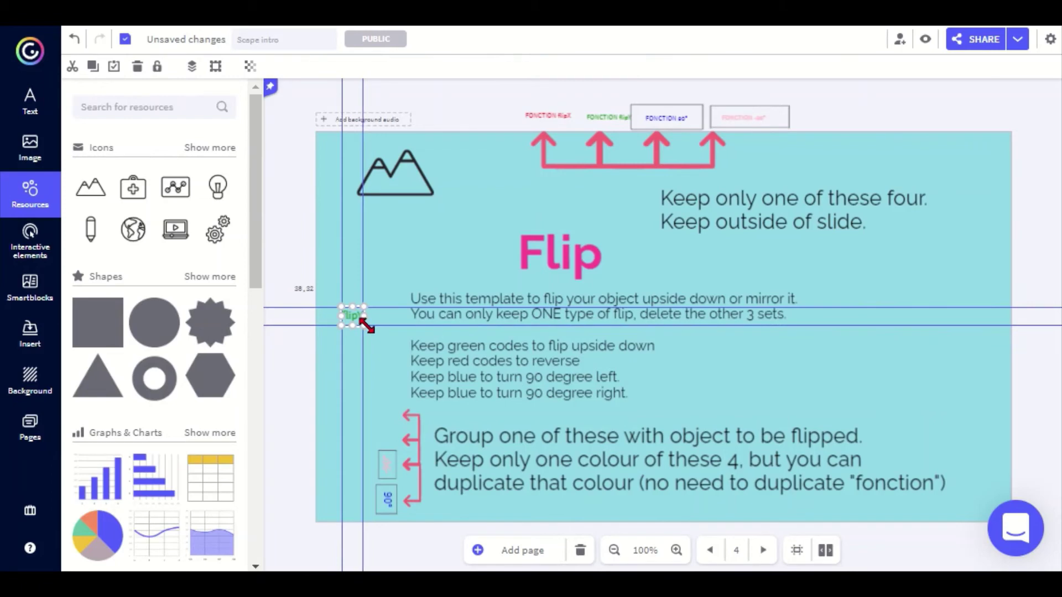
{"action": "left_click", "coordinate": [25, 437]}
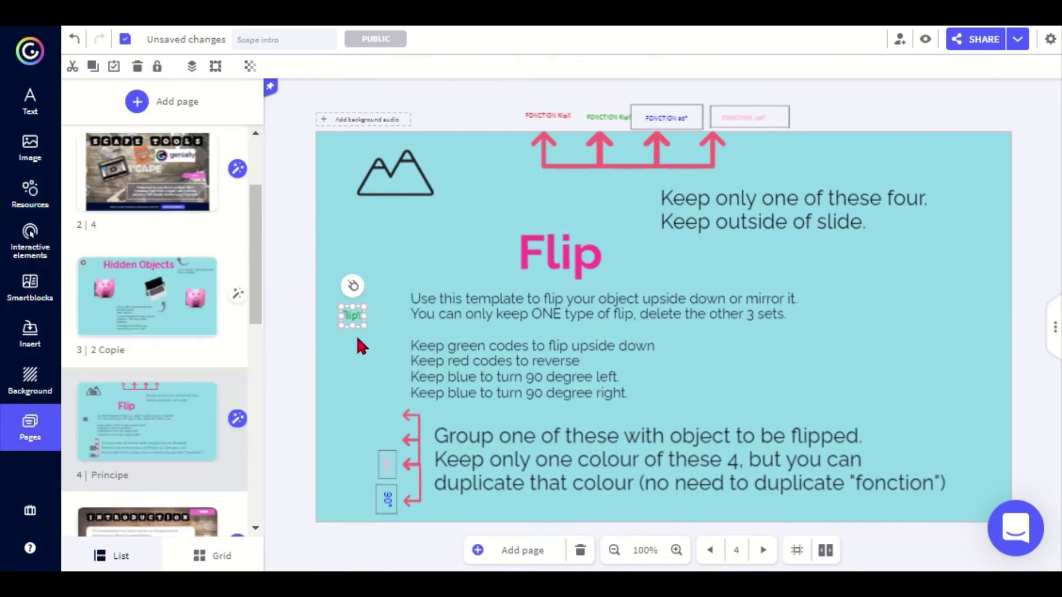
{"action": "mouse_move", "coordinate": [362, 327]}
{"action": "left_mouse_down"}
{"action": "mouse_move", "coordinate": [413, 367]}
{"action": "mouse_move", "coordinate": [358, 301]}
{"action": "mouse_move", "coordinate": [415, 280]}
{"action": "mouse_move", "coordinate": [396, 277]}
{"action": "mouse_move", "coordinate": [364, 324]}
{"action": "left_mouse_up"}
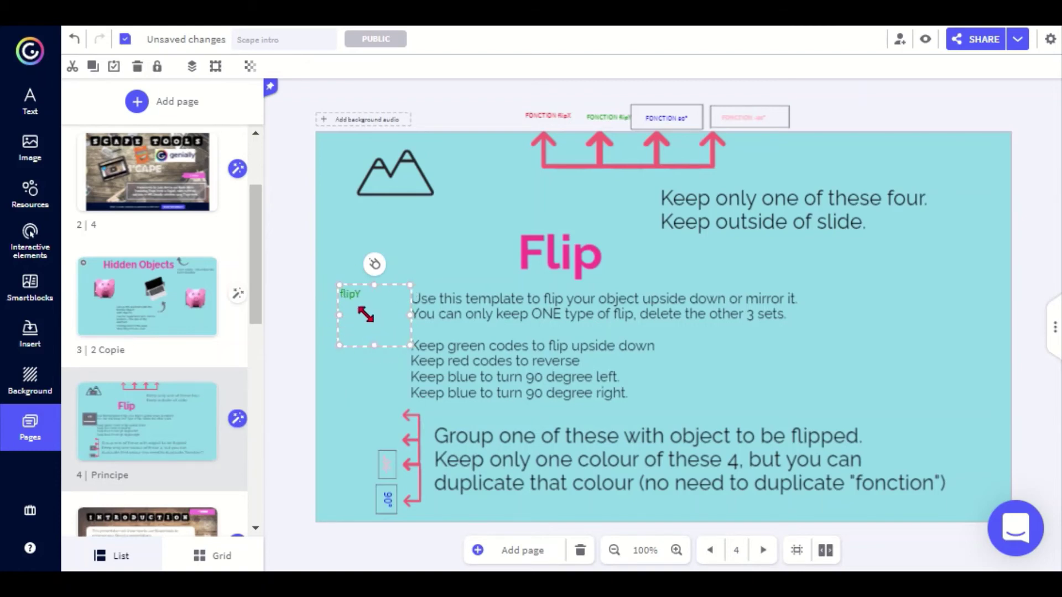
{"action": "left_click_drag", "start_coordinate": [366, 314], "coordinate": [367, 266]}
Make the flipY code fully transparent and reposition its box.
{"action": "left_click", "coordinate": [250, 66]}
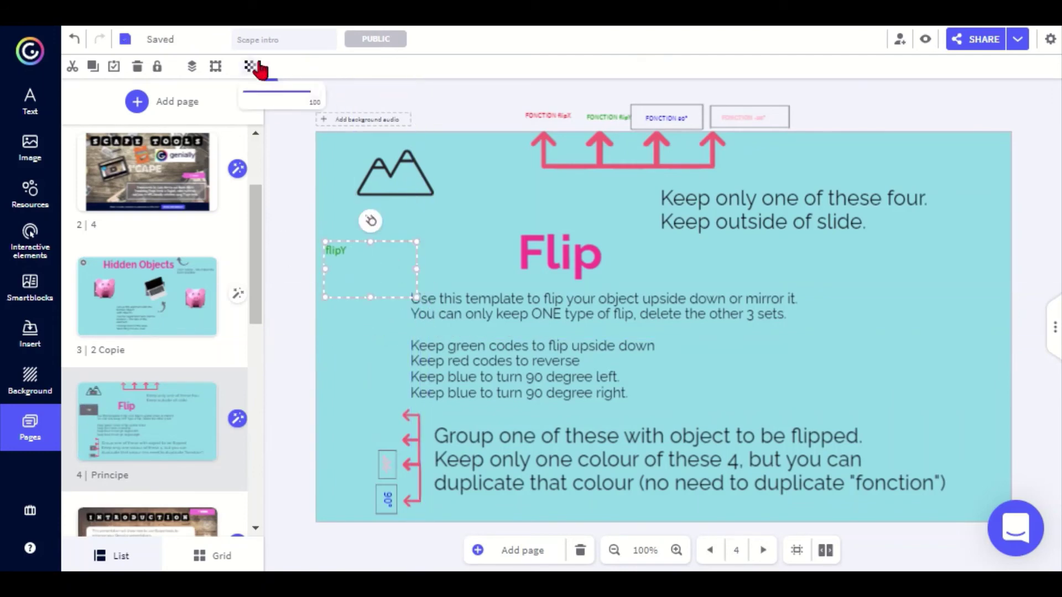
{"action": "left_click", "coordinate": [249, 92]}
{"action": "left_click_drag", "start_coordinate": [352, 271], "coordinate": [383, 264]}
{"action": "left_click", "coordinate": [334, 389]}
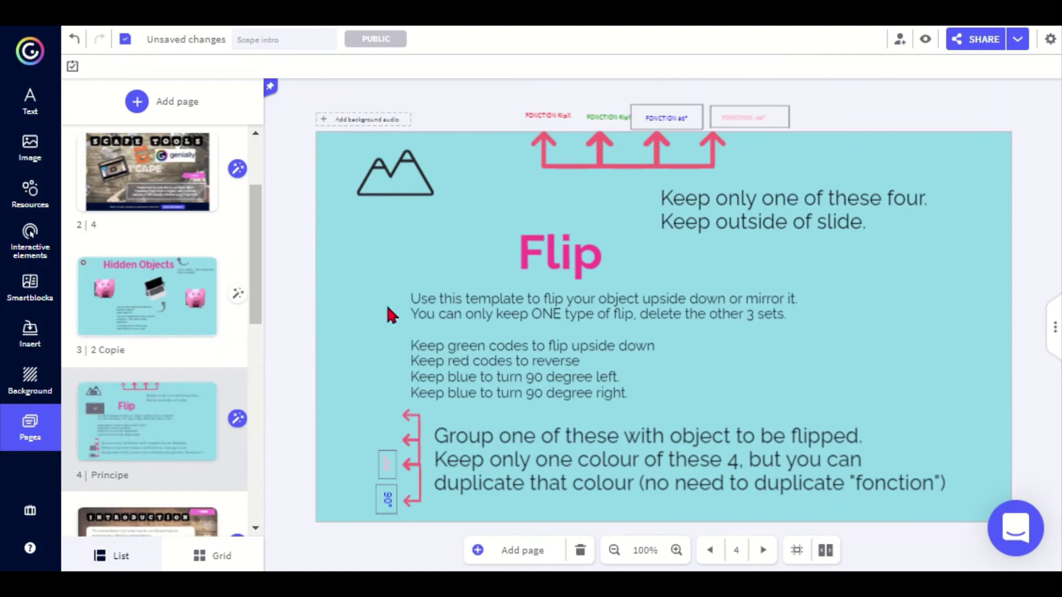
Nudge the invisible flip-code object left so it sits just under the mountain icon.
{"action": "left_click", "coordinate": [408, 241]}
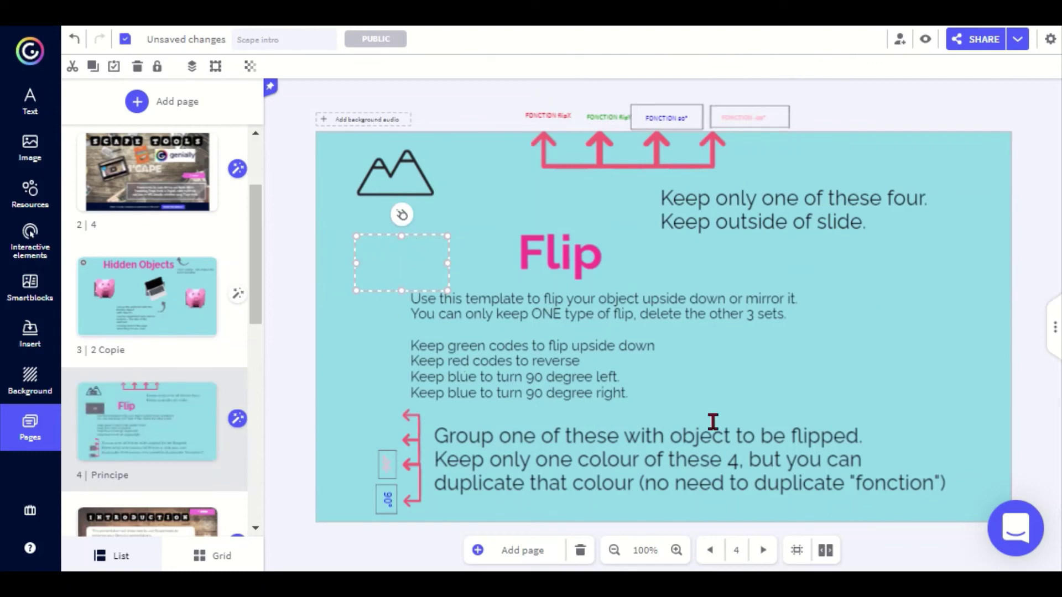
{"action": "left_click", "coordinate": [360, 355]}
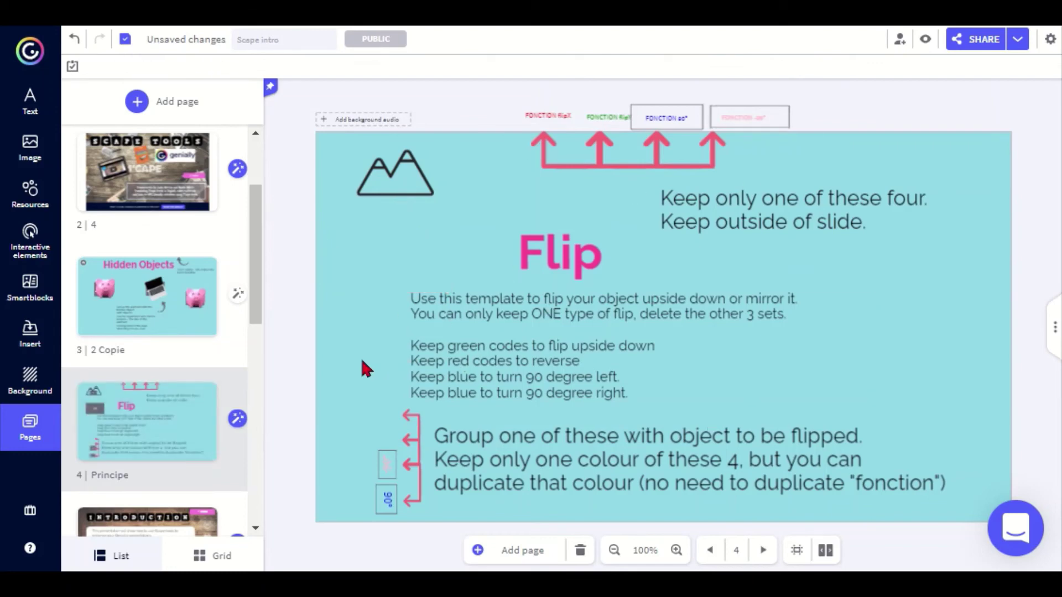
{"action": "left_click", "coordinate": [386, 260]}
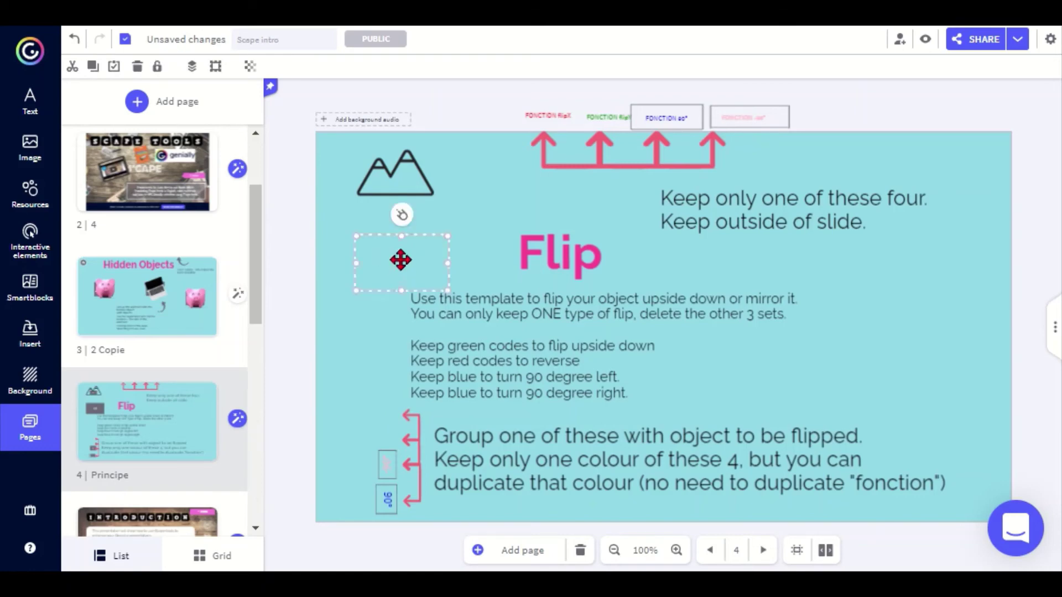
{"action": "left_click_drag", "start_coordinate": [401, 256], "coordinate": [366, 252]}
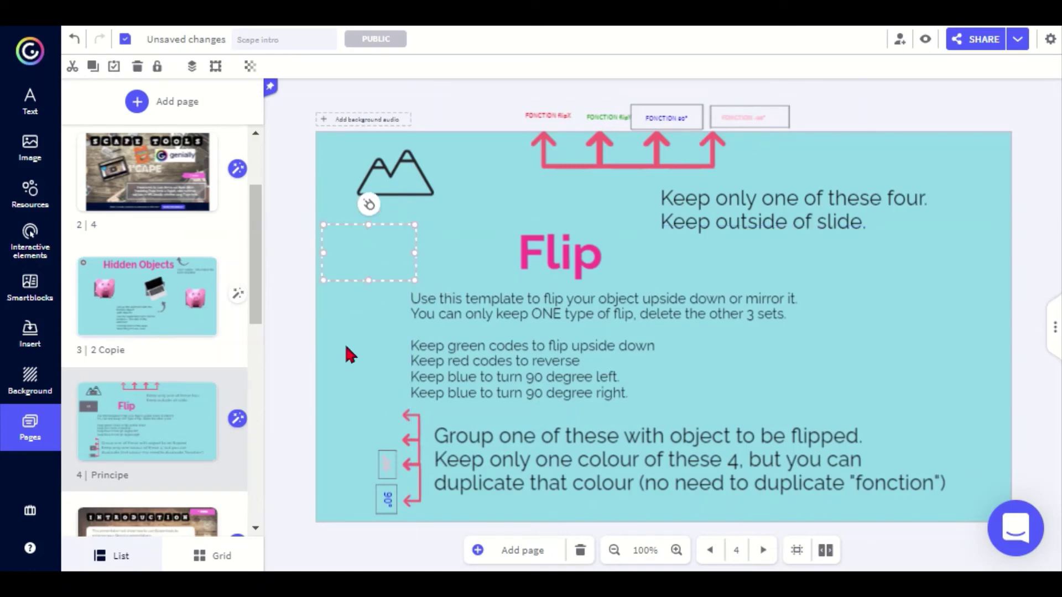
{"action": "left_click", "coordinate": [346, 348]}
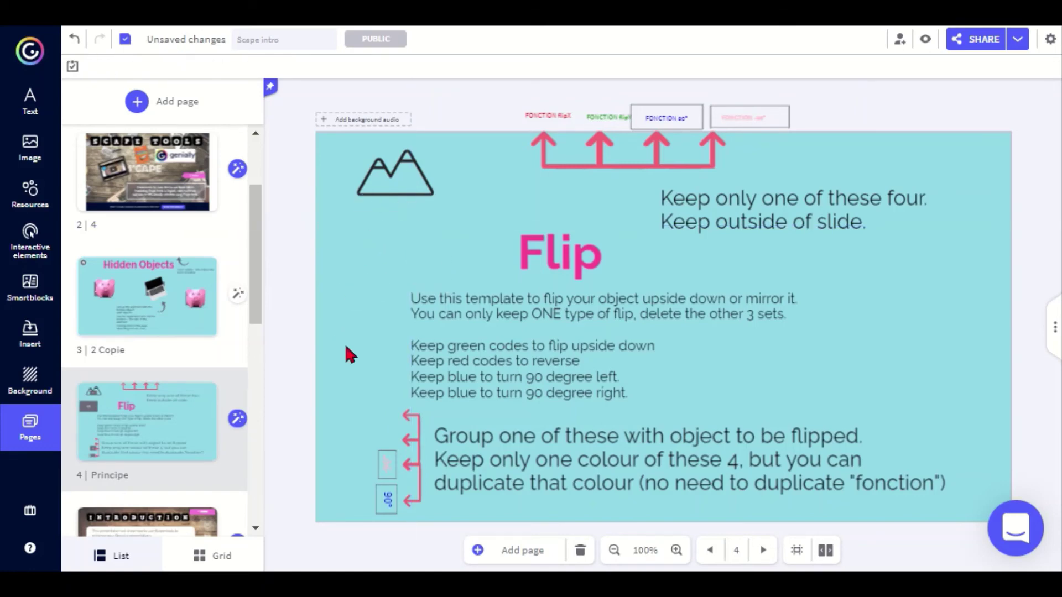
{"action": "left_click", "coordinate": [360, 274]}
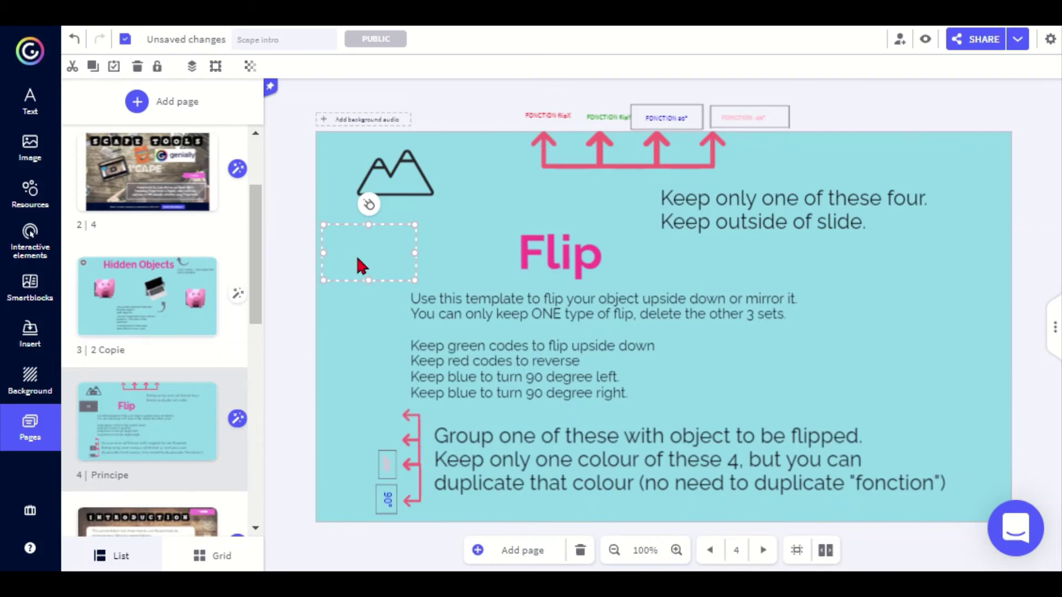
Insert the pink pig cutout from the image library and position it over the slide's right side.
{"action": "left_click", "coordinate": [30, 146]}
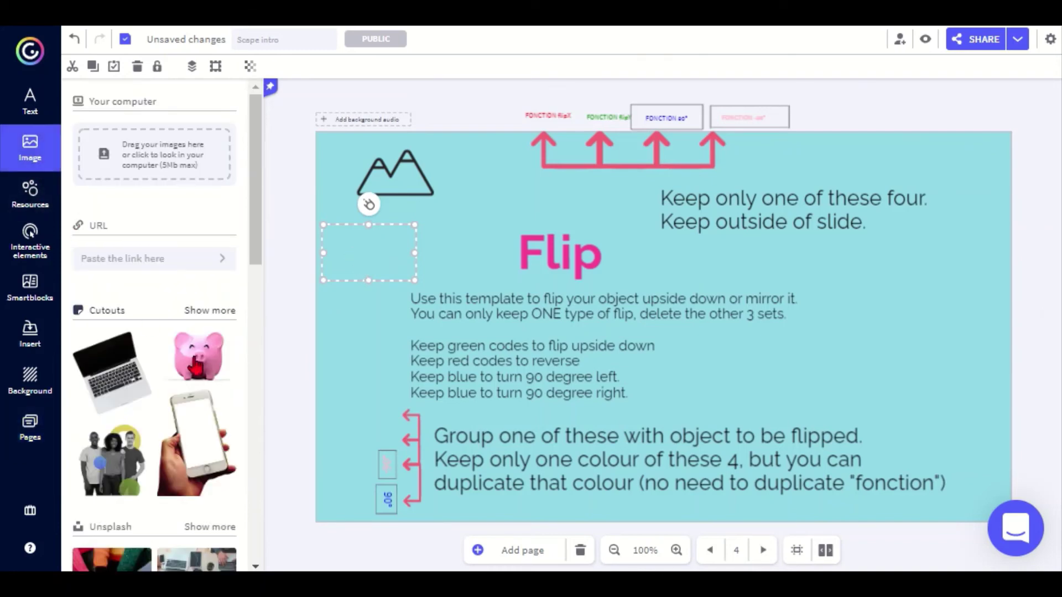
{"action": "left_click", "coordinate": [198, 356]}
{"action": "left_click_drag", "start_coordinate": [684, 358], "coordinate": [758, 357]}
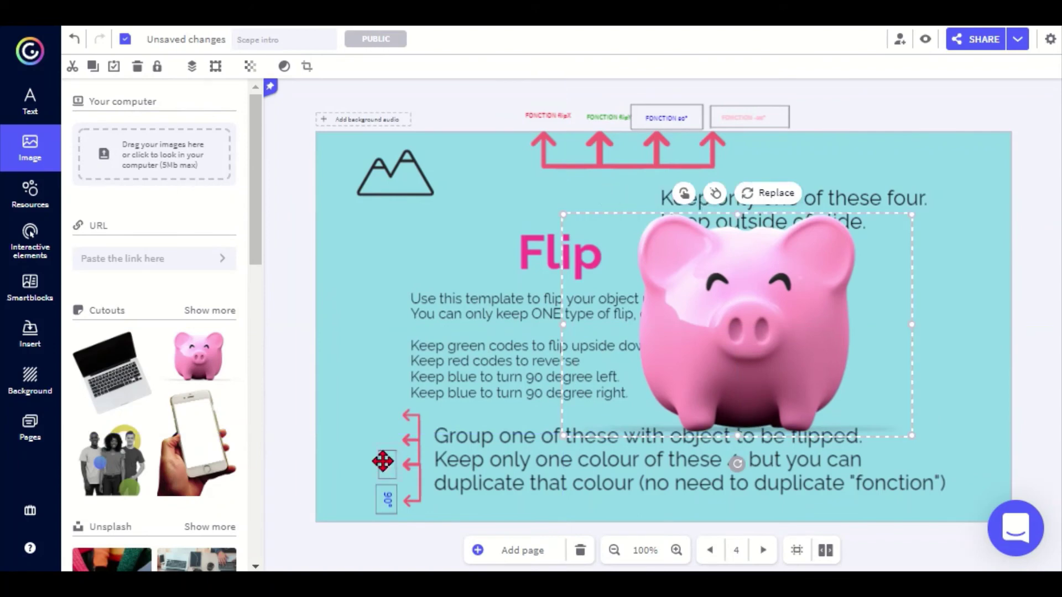
{"action": "left_click", "coordinate": [844, 355]}
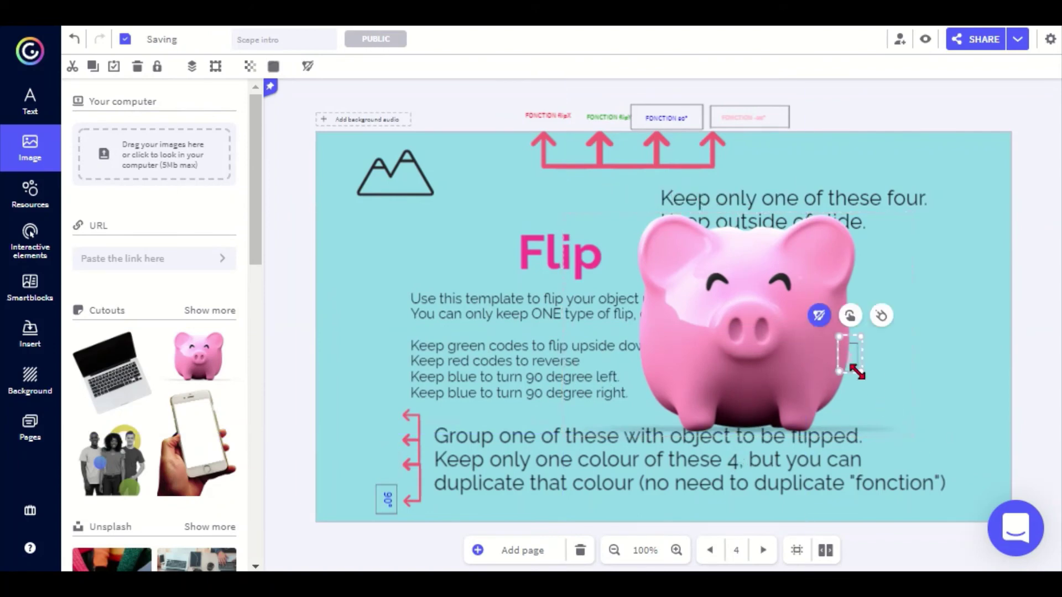
{"action": "left_click_drag", "start_coordinate": [844, 355], "coordinate": [786, 354]}
{"action": "mouse_move", "coordinate": [868, 355]}
{"action": "left_mouse_down"}
{"action": "mouse_move", "coordinate": [913, 354]}
{"action": "mouse_move", "coordinate": [855, 367]}
{"action": "left_mouse_up"}
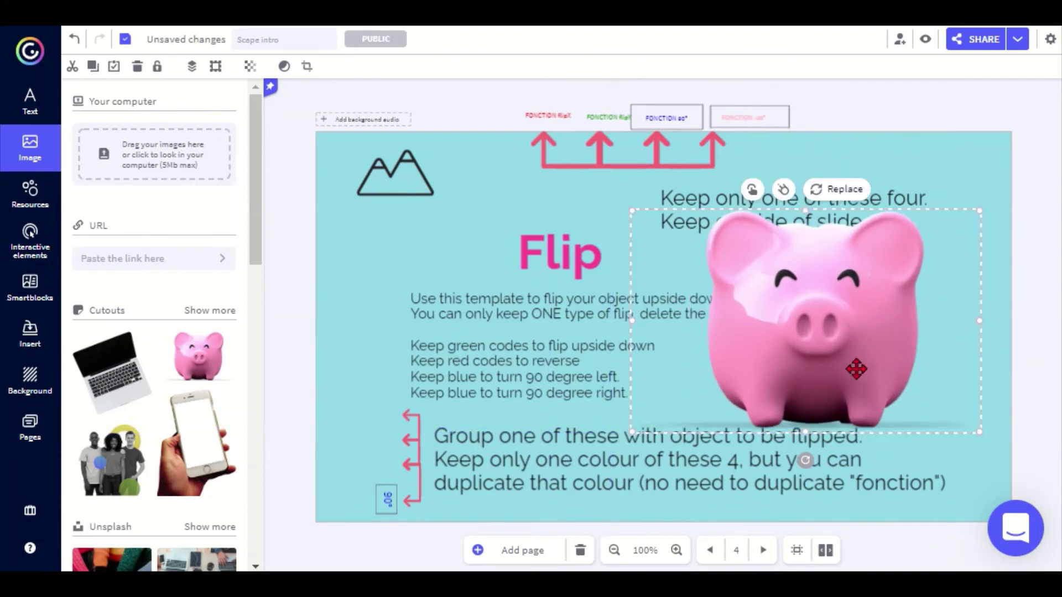
{"action": "left_click", "coordinate": [191, 69]}
Push the instruction text block left out of the way and marquee-select the pig region.
{"action": "left_click_drag", "start_coordinate": [1037, 383], "coordinate": [768, 283]}
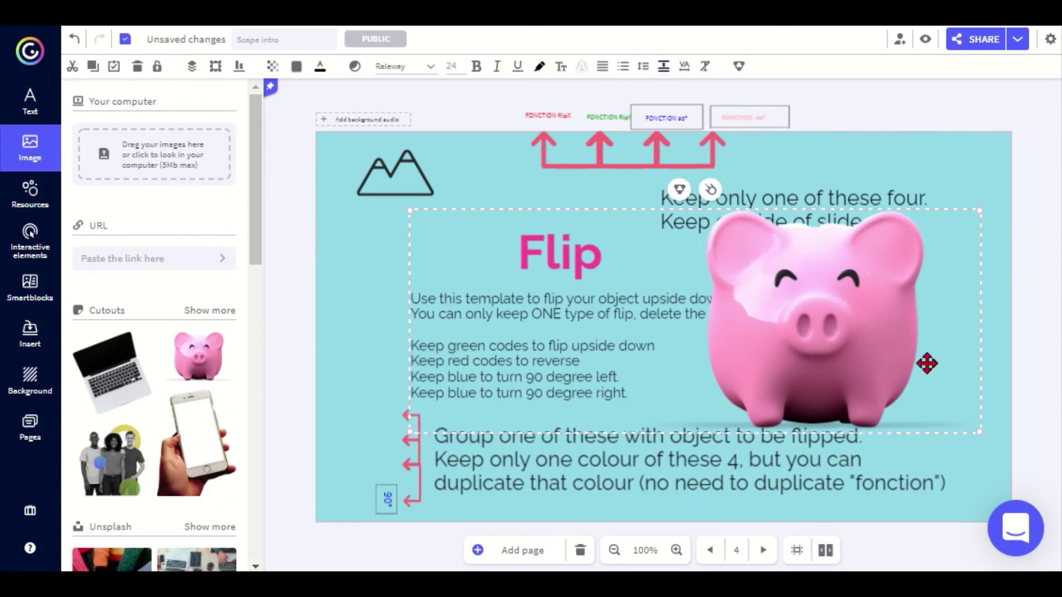
{"action": "left_click", "coordinate": [969, 387]}
{"action": "left_click_drag", "start_coordinate": [523, 341], "coordinate": [230, 323]}
{"action": "left_click_drag", "start_coordinate": [1041, 418], "coordinate": [755, 264]}
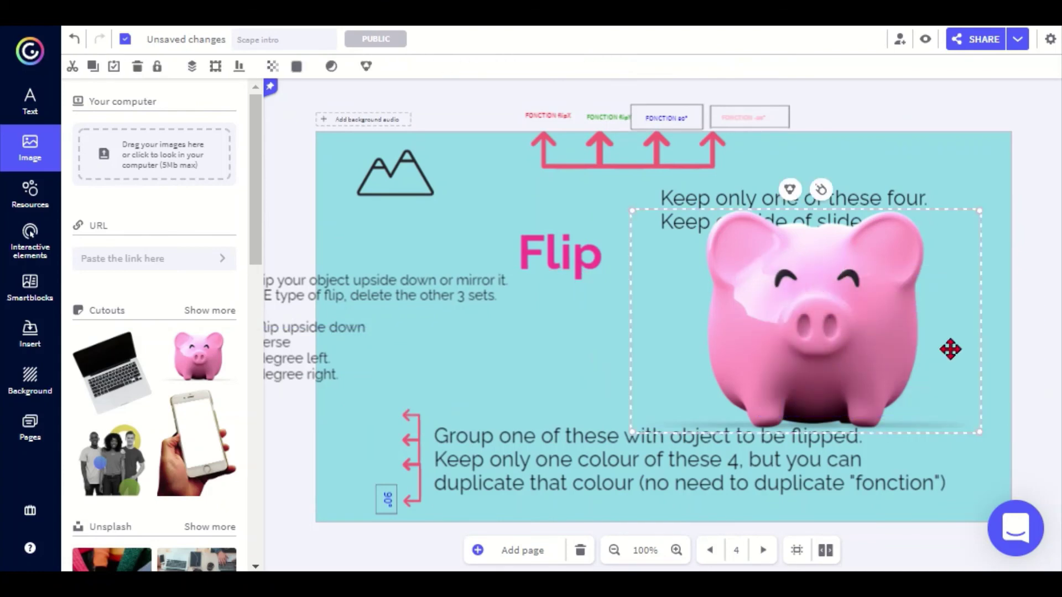
Group the pig with its hidden flip code, then drag the instruction text fully back inside the slide.
{"action": "left_click", "coordinate": [790, 190]}
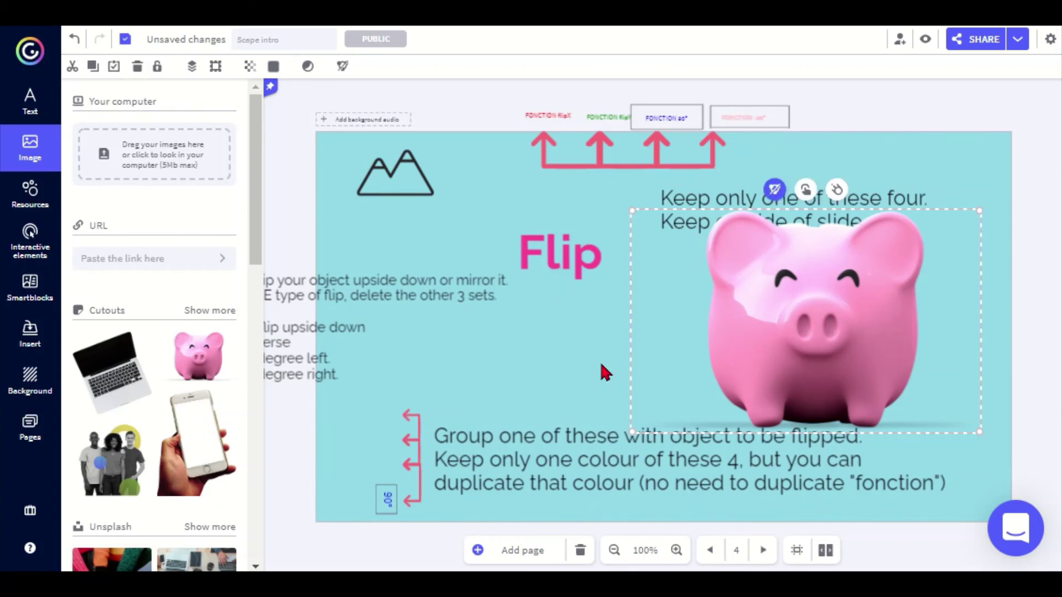
{"action": "left_click", "coordinate": [573, 350]}
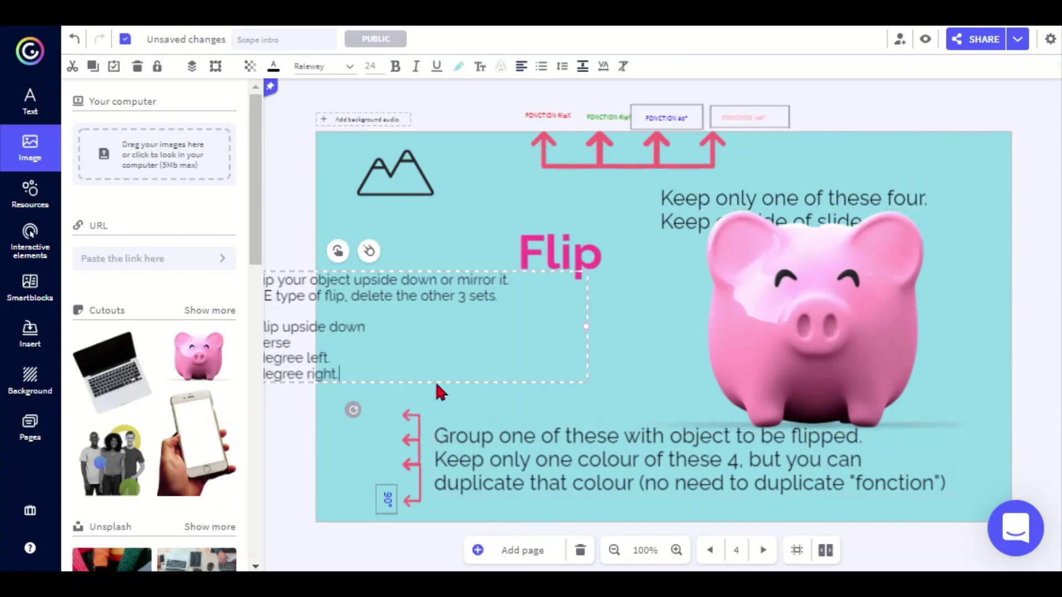
{"action": "left_click_drag", "start_coordinate": [436, 383], "coordinate": [633, 392]}
{"action": "left_click_drag", "start_coordinate": [352, 459], "coordinate": [350, 462]}
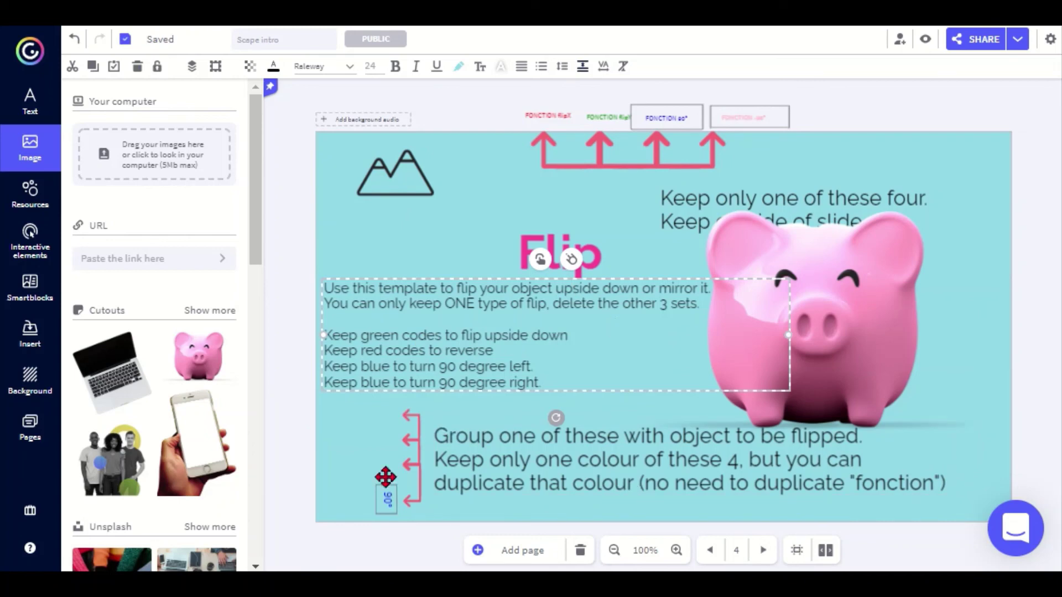
{"action": "left_click", "coordinate": [399, 510]}
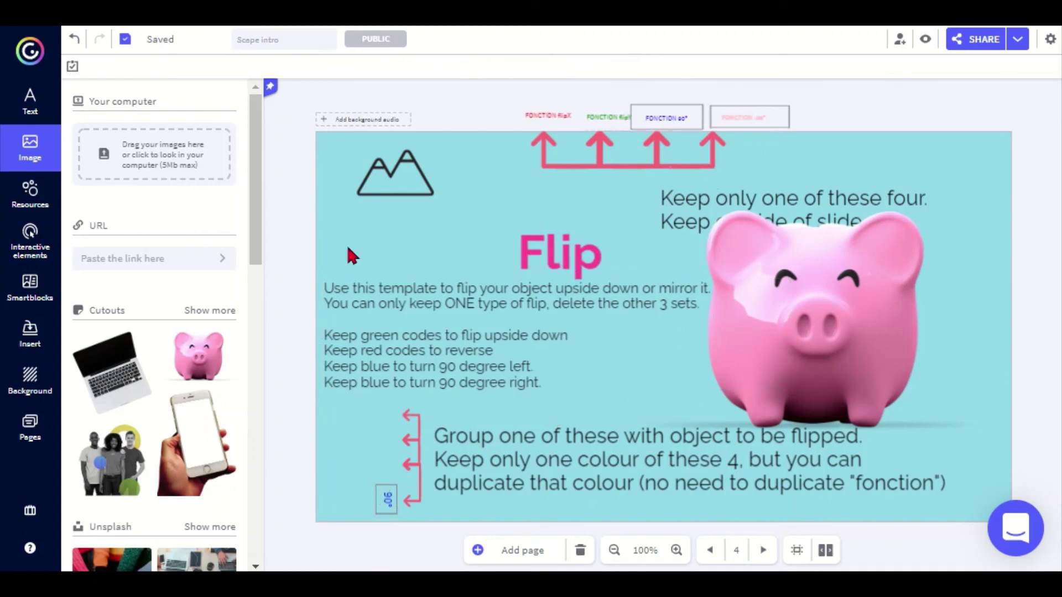
Remove the small blue 90° code object and the column of four pink arrows.
{"action": "left_click", "coordinate": [387, 497]}
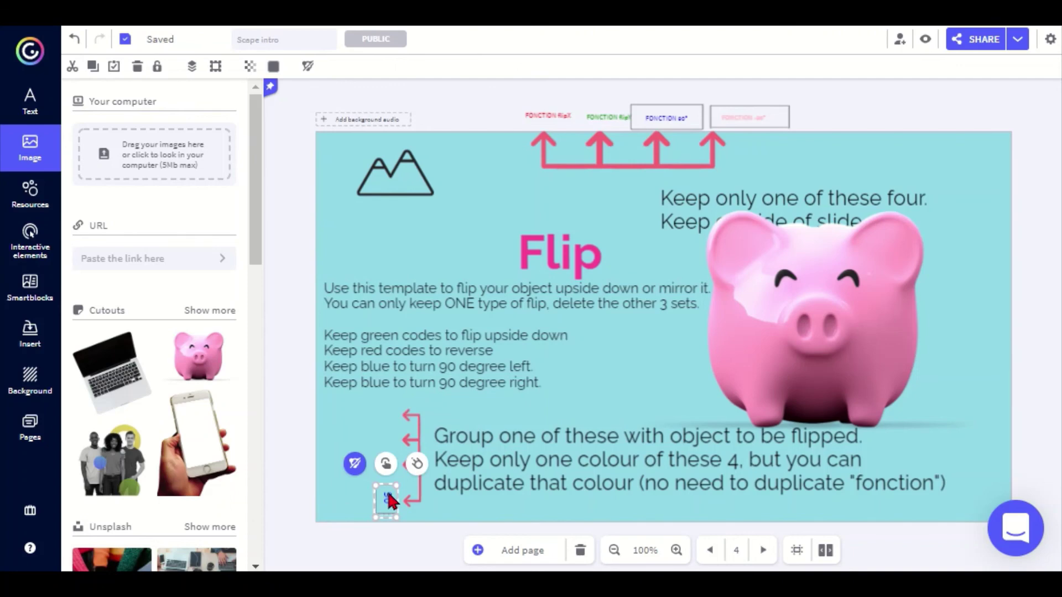
{"action": "key", "text": "Delete"}
{"action": "left_click", "coordinate": [401, 492]}
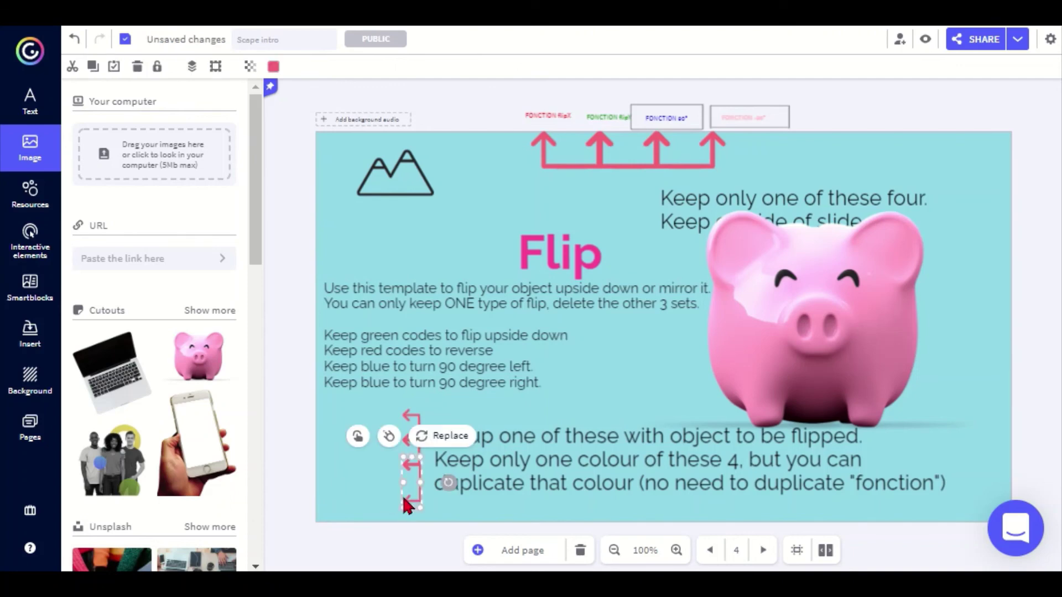
{"action": "left_click_drag", "start_coordinate": [380, 513], "coordinate": [431, 394]}
{"action": "key", "text": "Delete"}
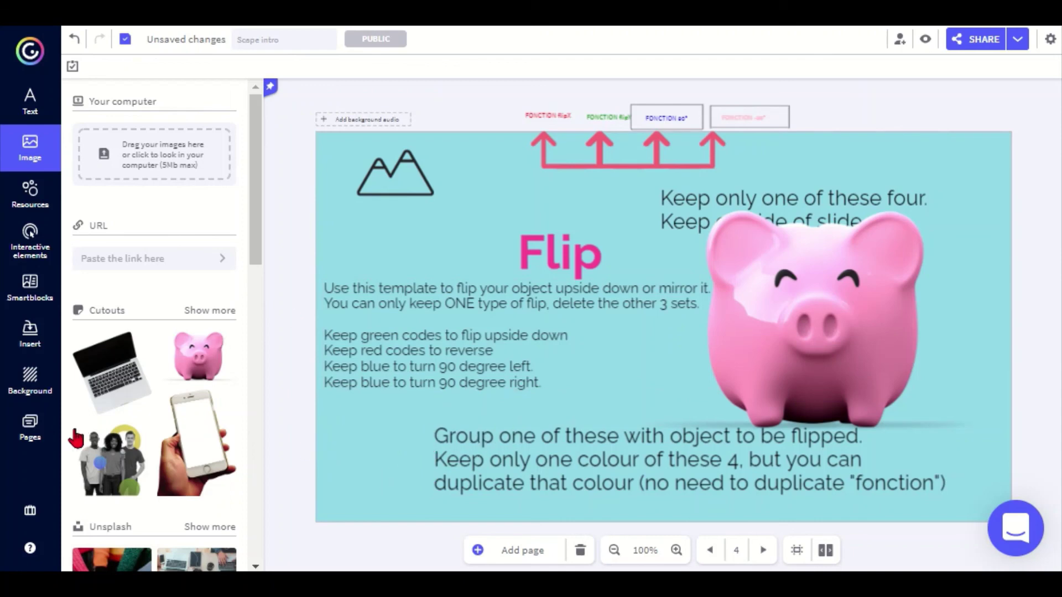
Browse the pages list and the Insert panel's audio and external-content options.
{"action": "left_click", "coordinate": [29, 429]}
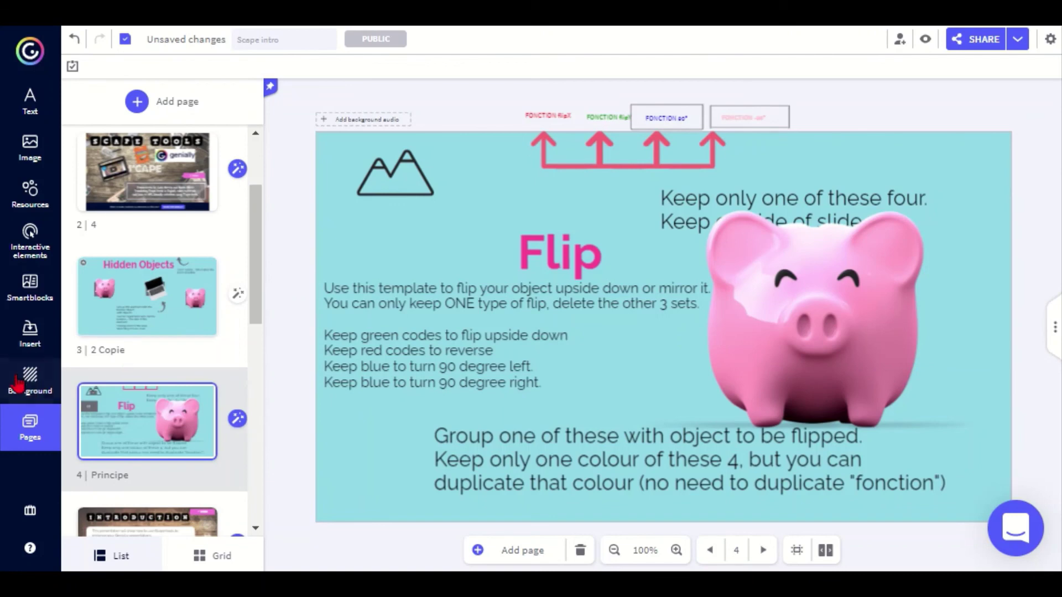
{"action": "left_click", "coordinate": [30, 339]}
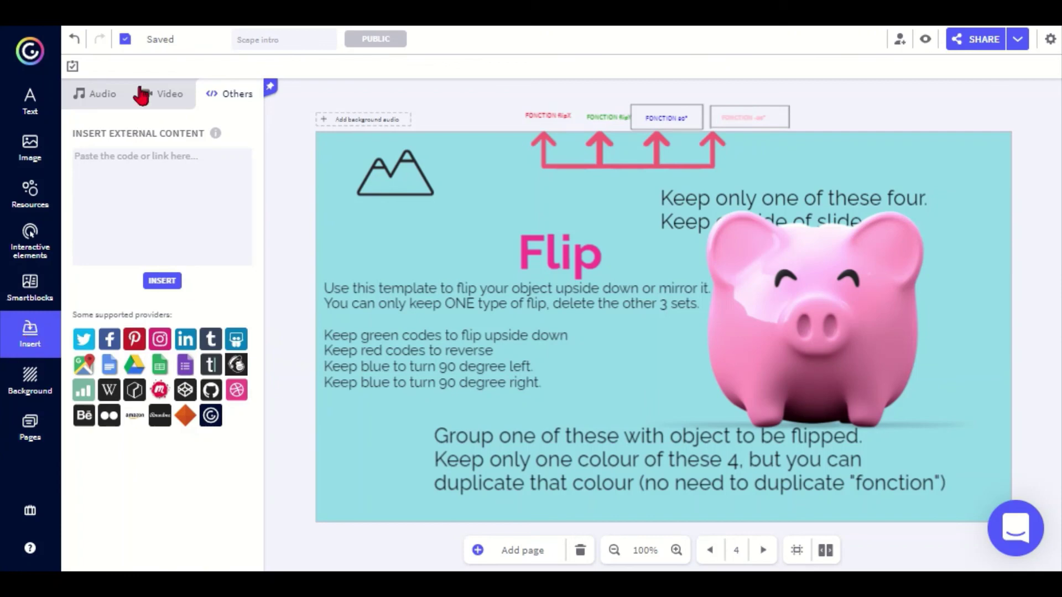
{"action": "left_click", "coordinate": [94, 99]}
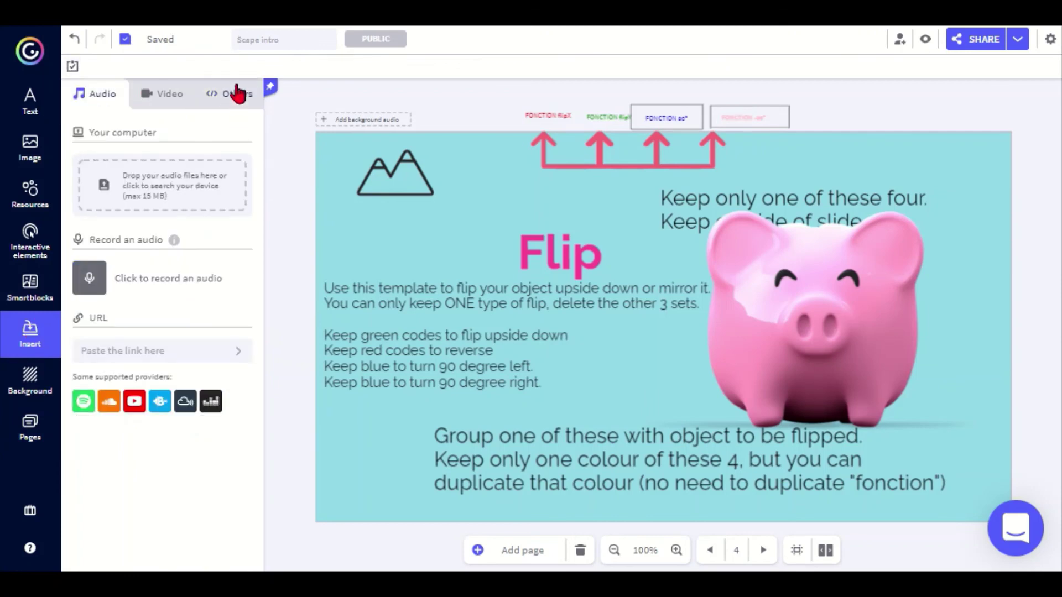
{"action": "left_click", "coordinate": [238, 94]}
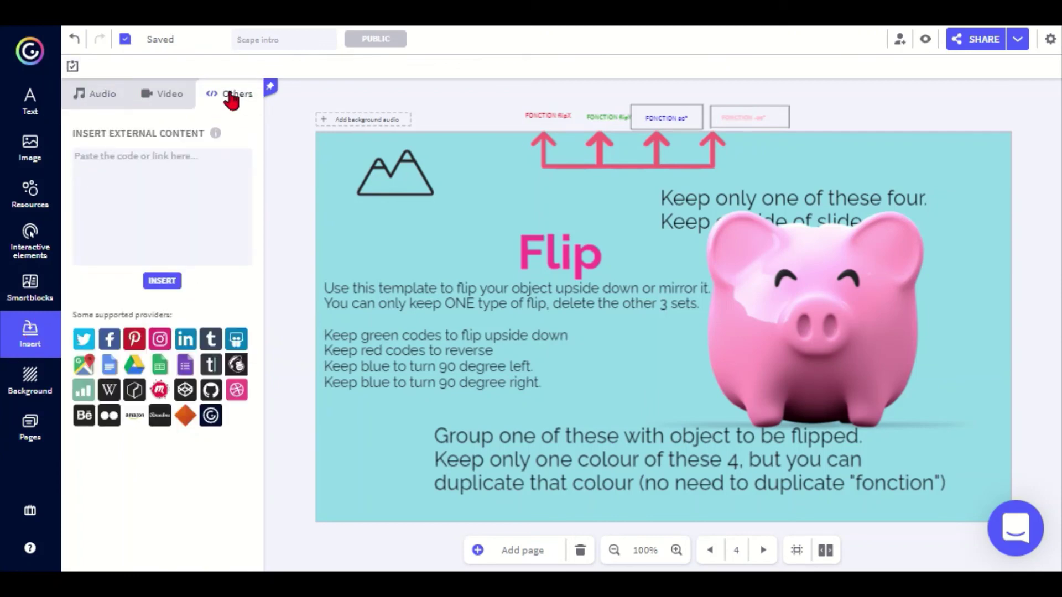
{"action": "left_click", "coordinate": [155, 175]}
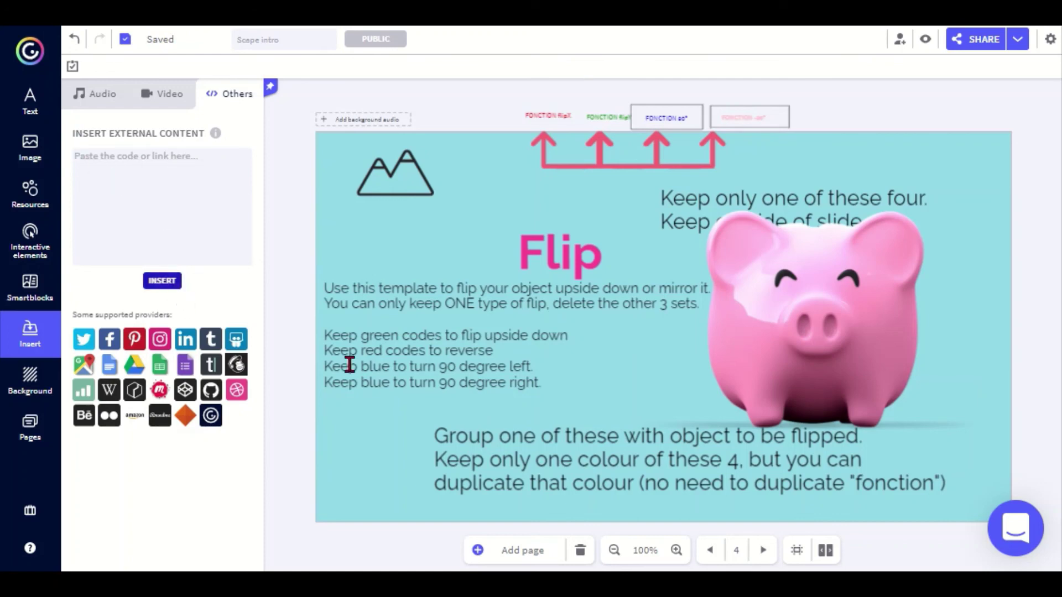
Check the hidden object below the mountain icon, then show the text styles panel.
{"action": "left_click", "coordinate": [369, 225]}
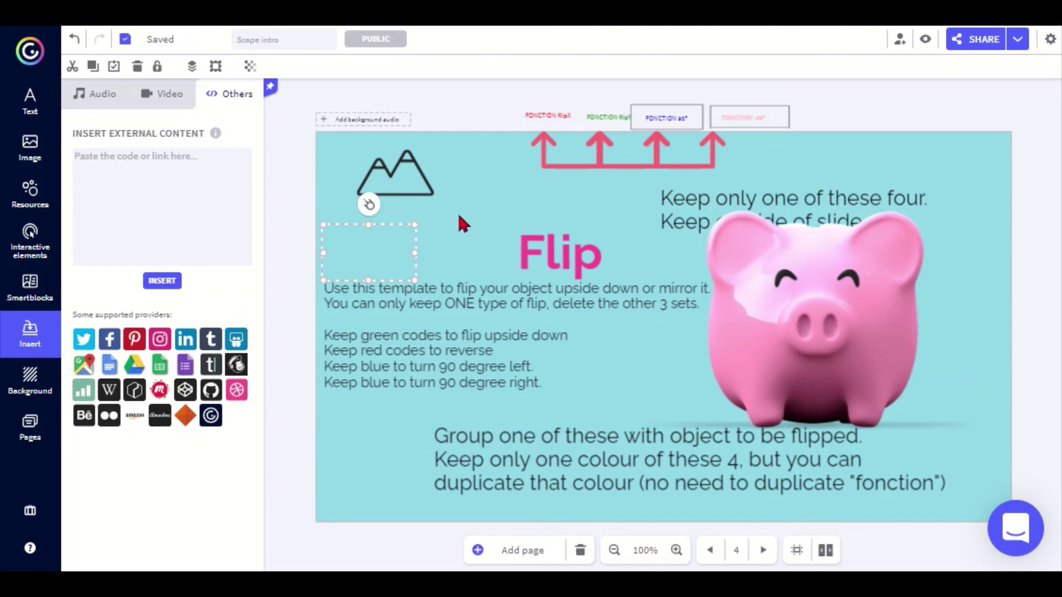
{"action": "left_click", "coordinate": [469, 224]}
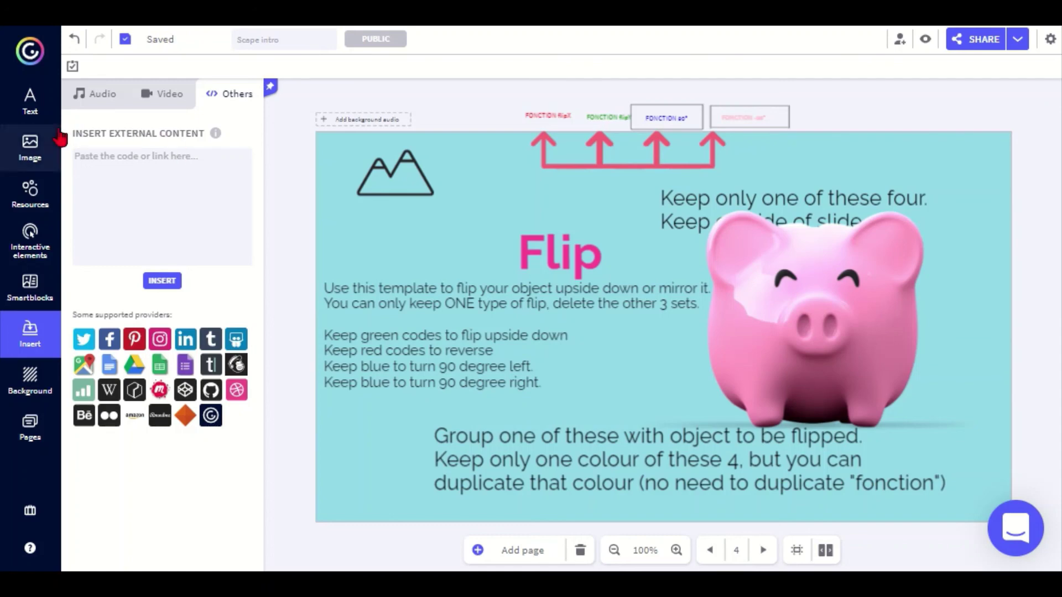
{"action": "left_click", "coordinate": [28, 102]}
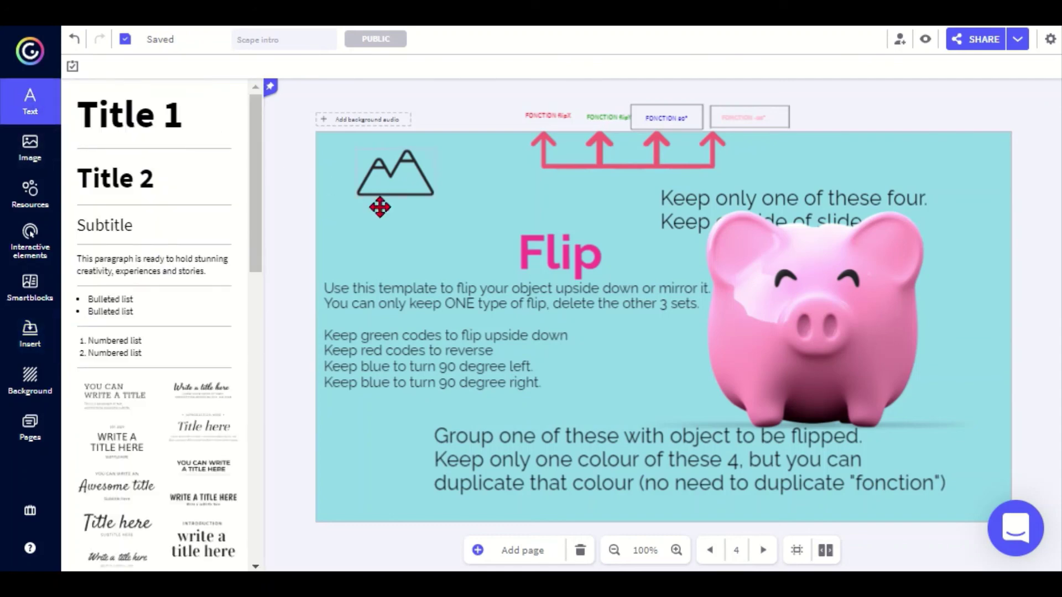